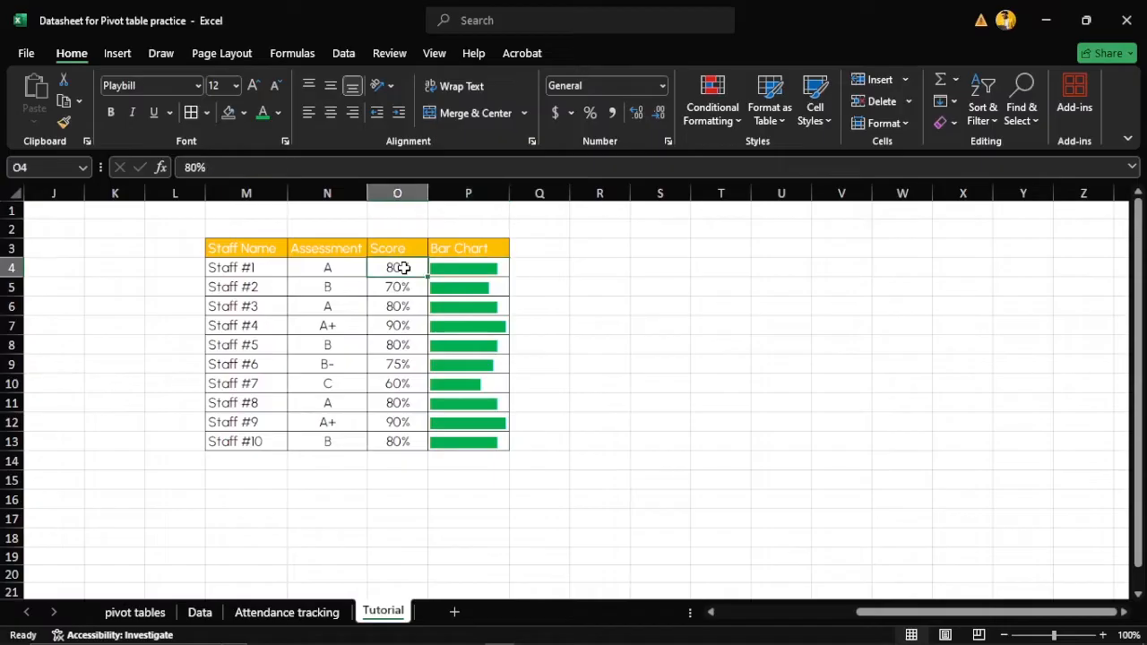
# Set Staff #1's score in cell O4 to 10%
pyautogui.click(395, 286)
pyautogui.click(472, 269)
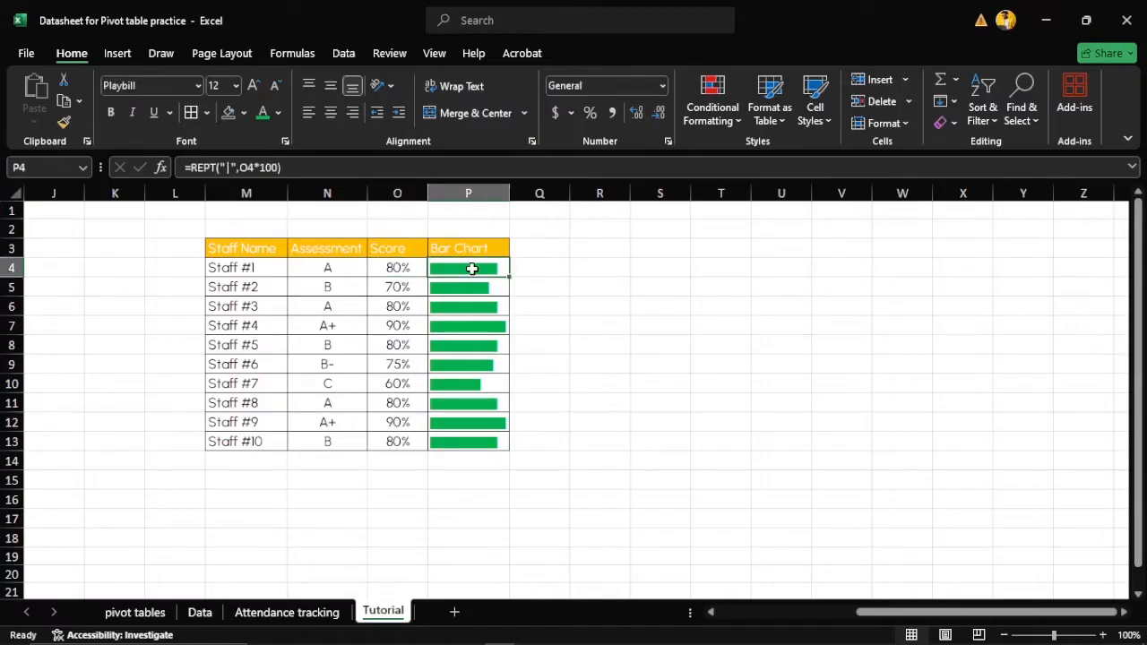
pyautogui.click(471, 291)
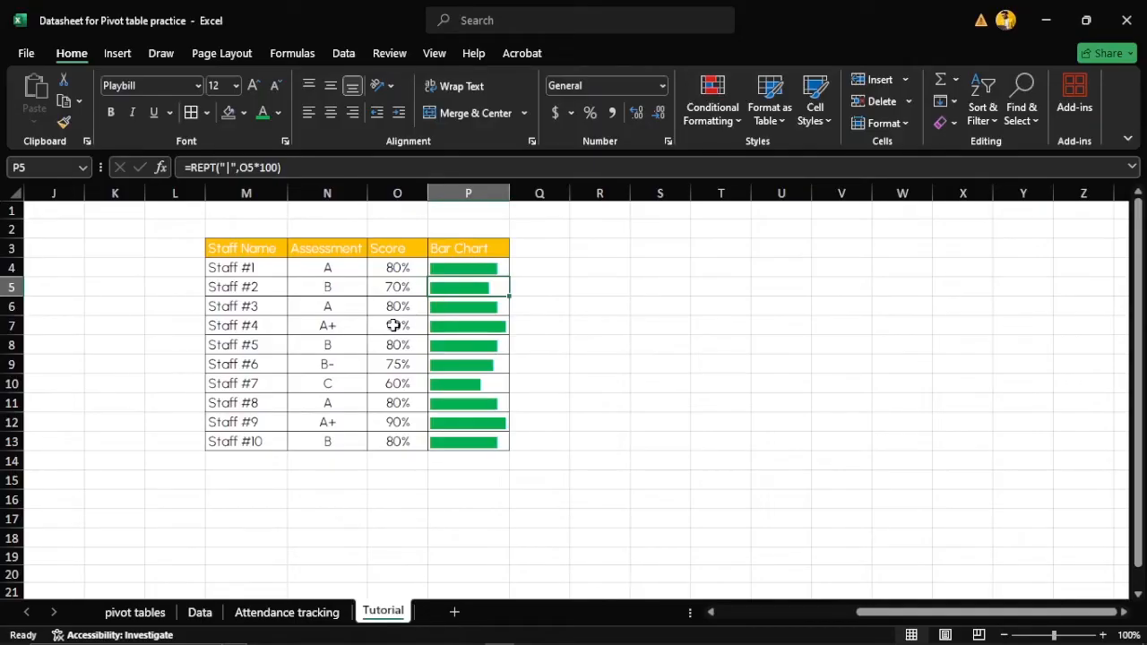
pyautogui.doubleClick(396, 266)
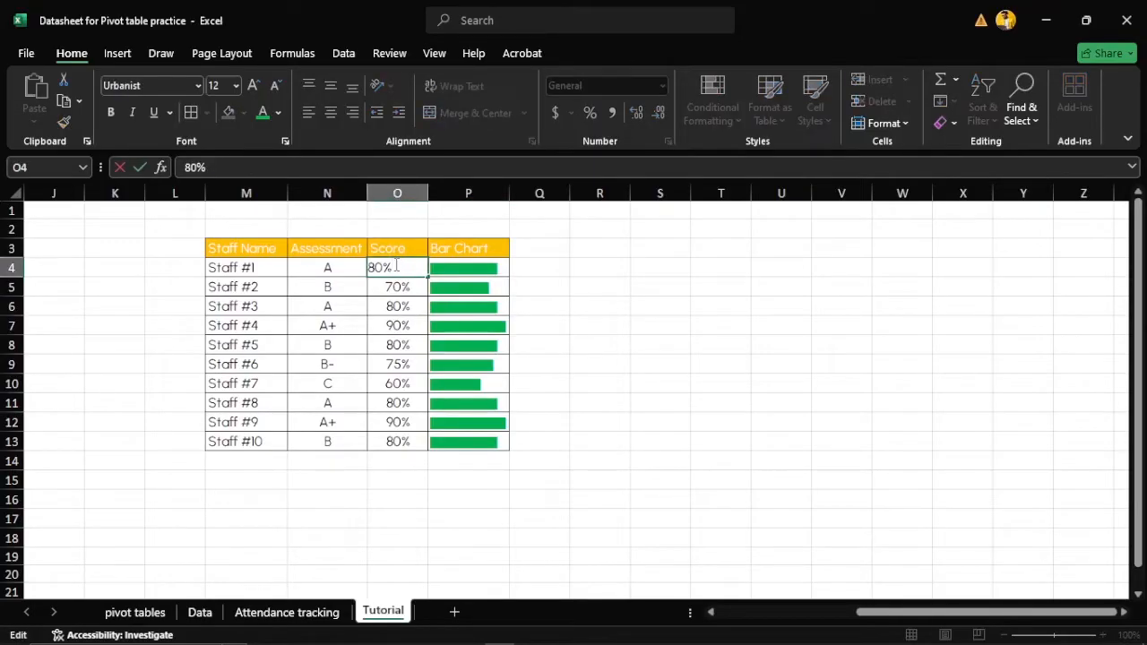
pyautogui.click(374, 267)
pyautogui.press('BackSpace')
pyautogui.write('1')
pyautogui.press('Return')
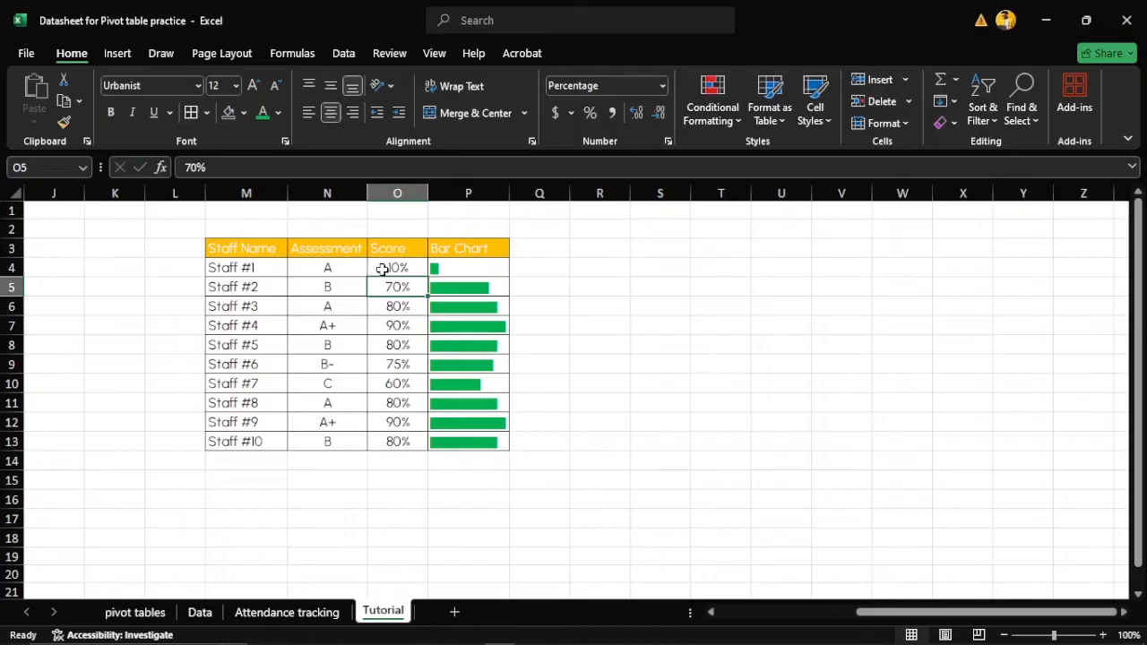
# Set Staff #1's score in cell O4 to 70%
pyautogui.doubleClick(389, 267)
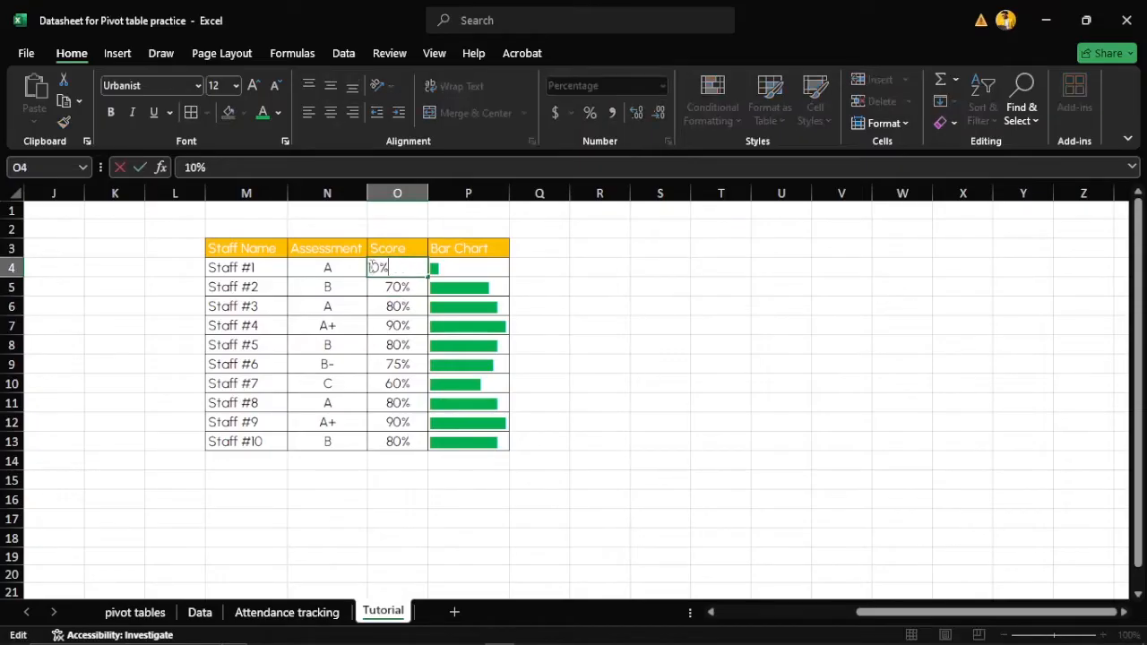
pyautogui.press('BackSpace')
pyautogui.write('7')
pyautogui.press('Return')
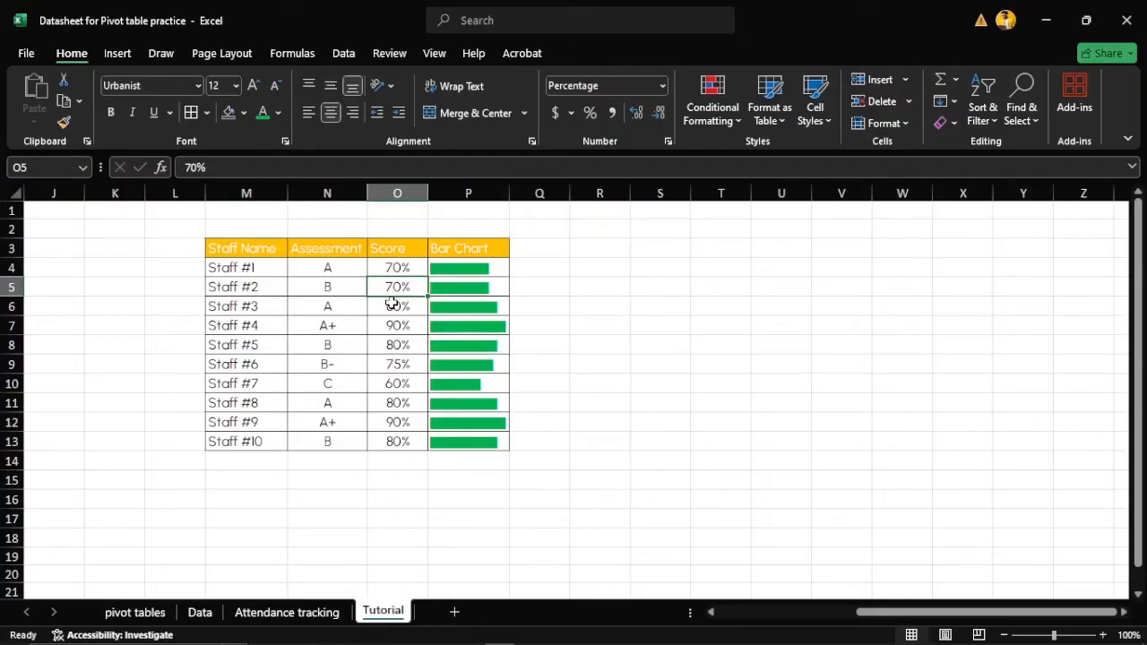
pyautogui.click(449, 272)
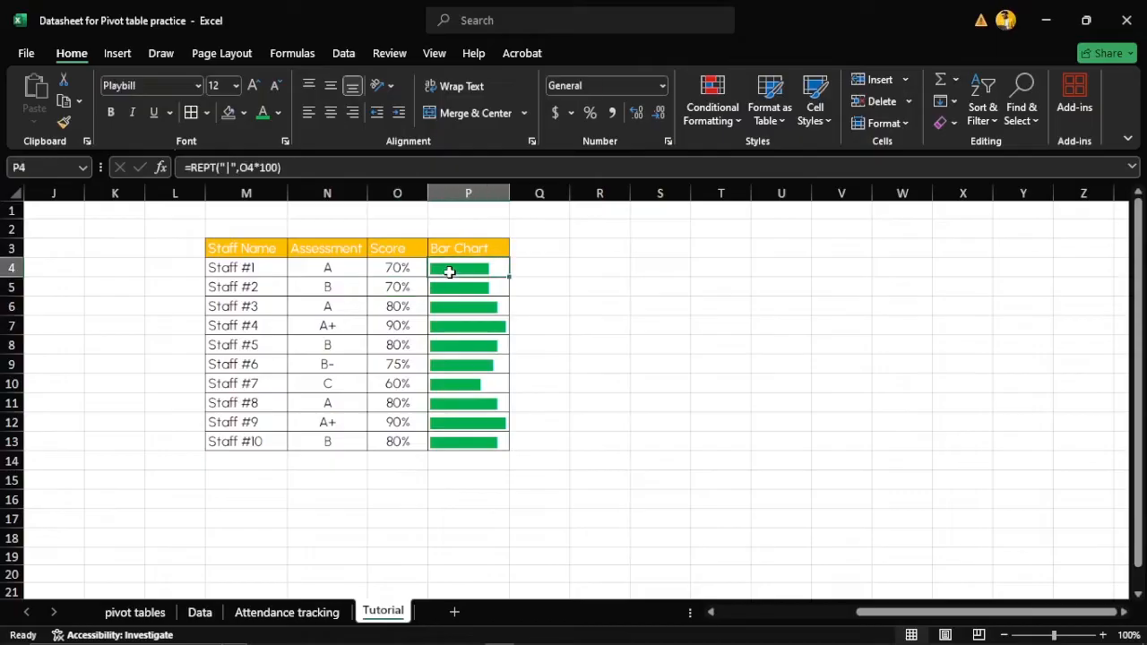
pyautogui.click(123, 57)
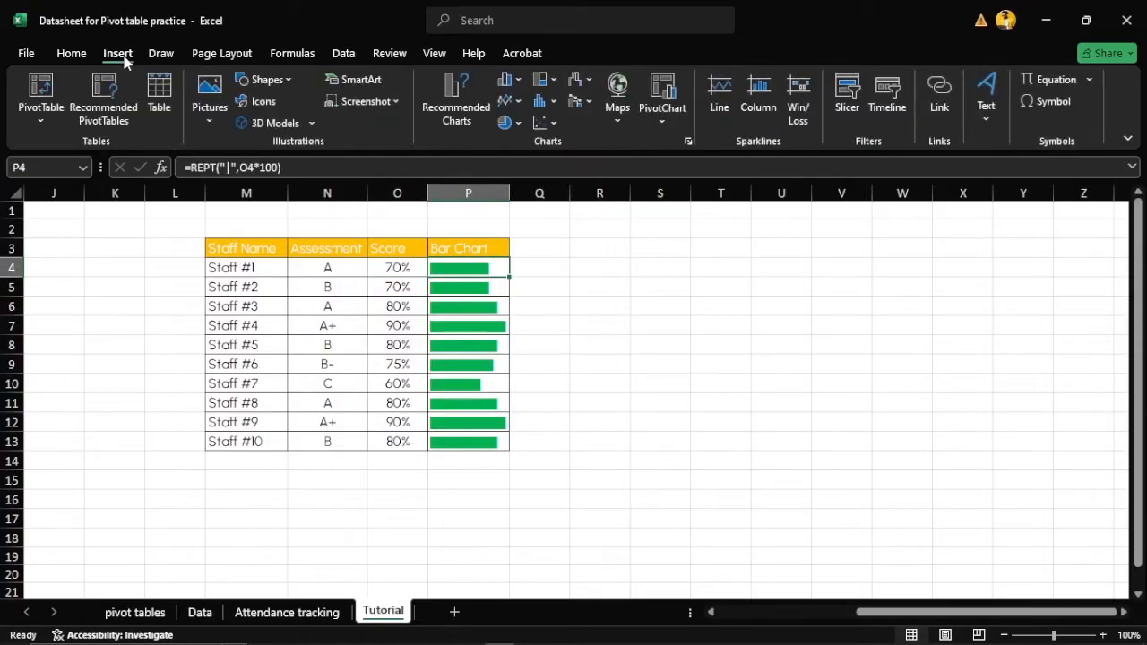
pyautogui.click(285, 85)
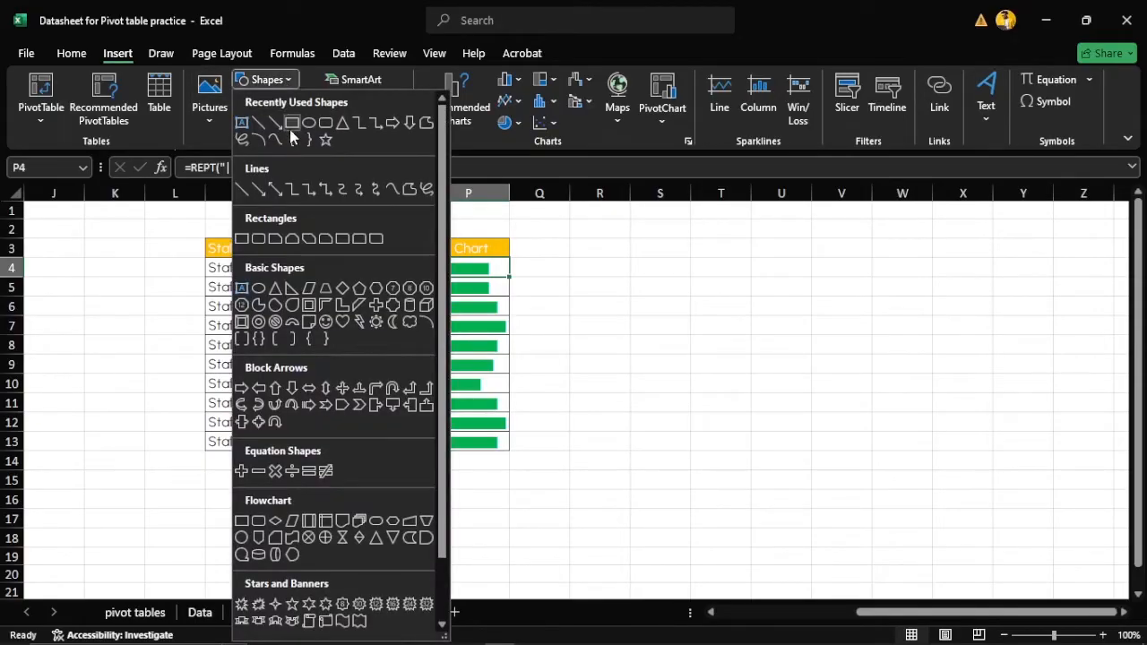
pyautogui.click(292, 125)
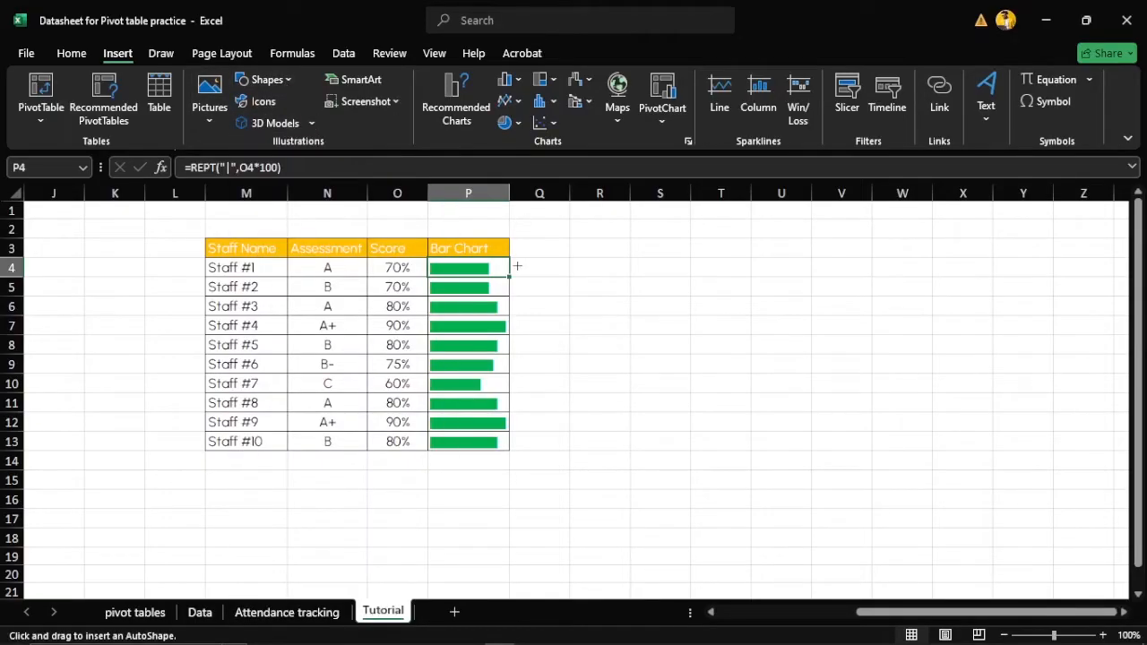
pyautogui.moveTo(517, 266); pyautogui.dragTo(547, 269)
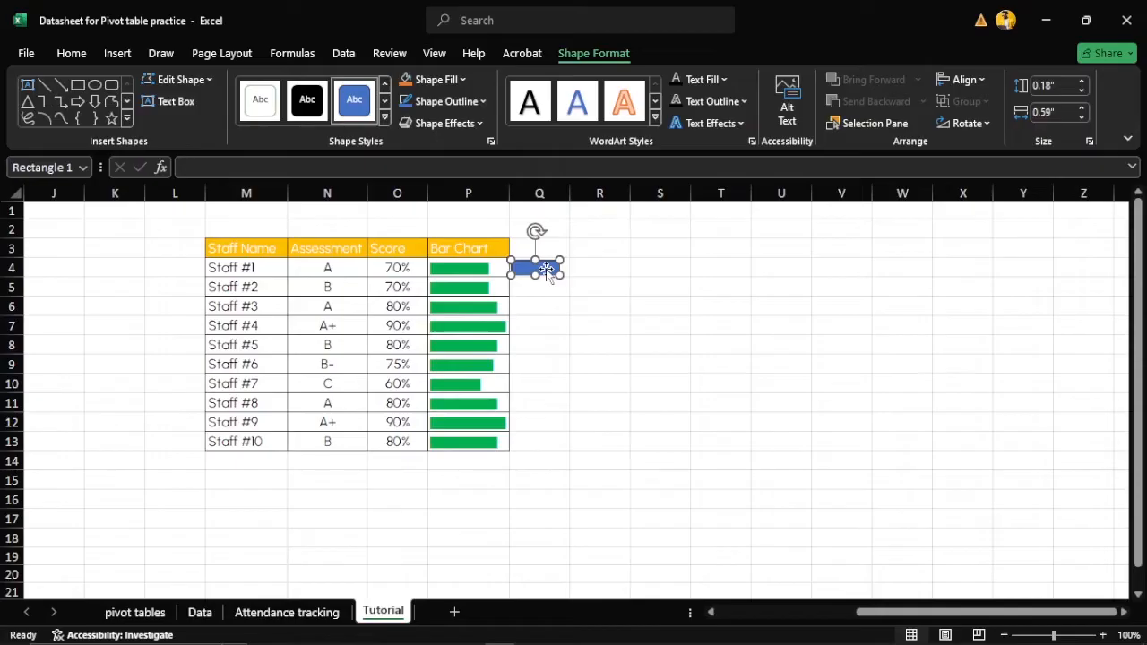
pyautogui.press('Delete')
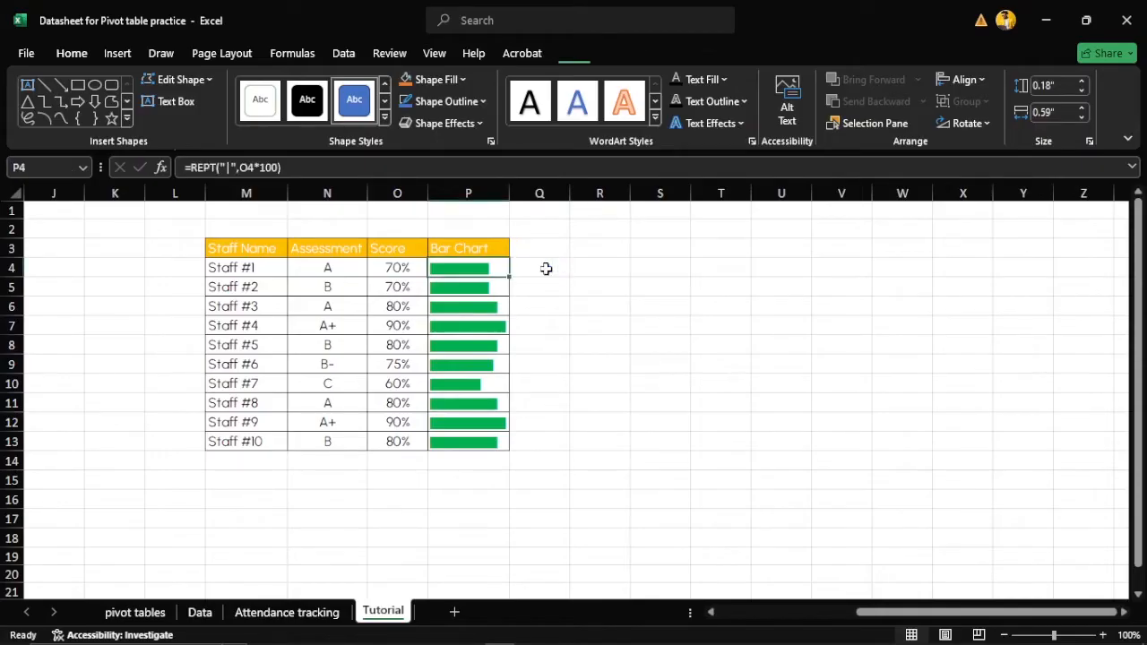
pyautogui.click(603, 306)
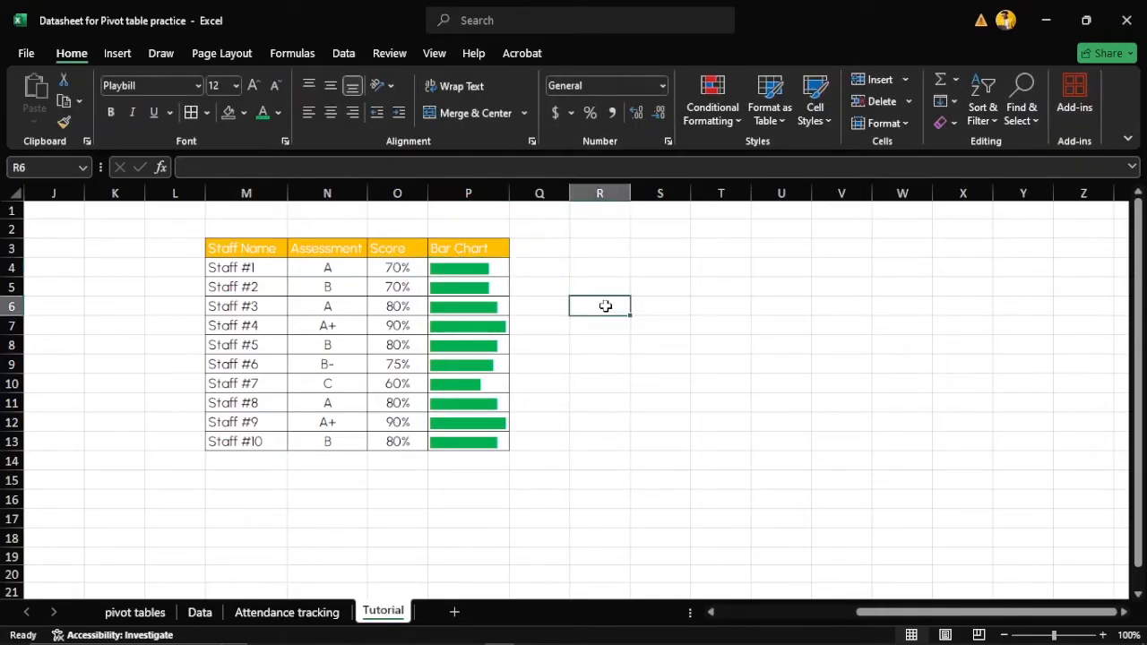
pyautogui.moveTo(230, 248); pyautogui.dragTo(387, 444)
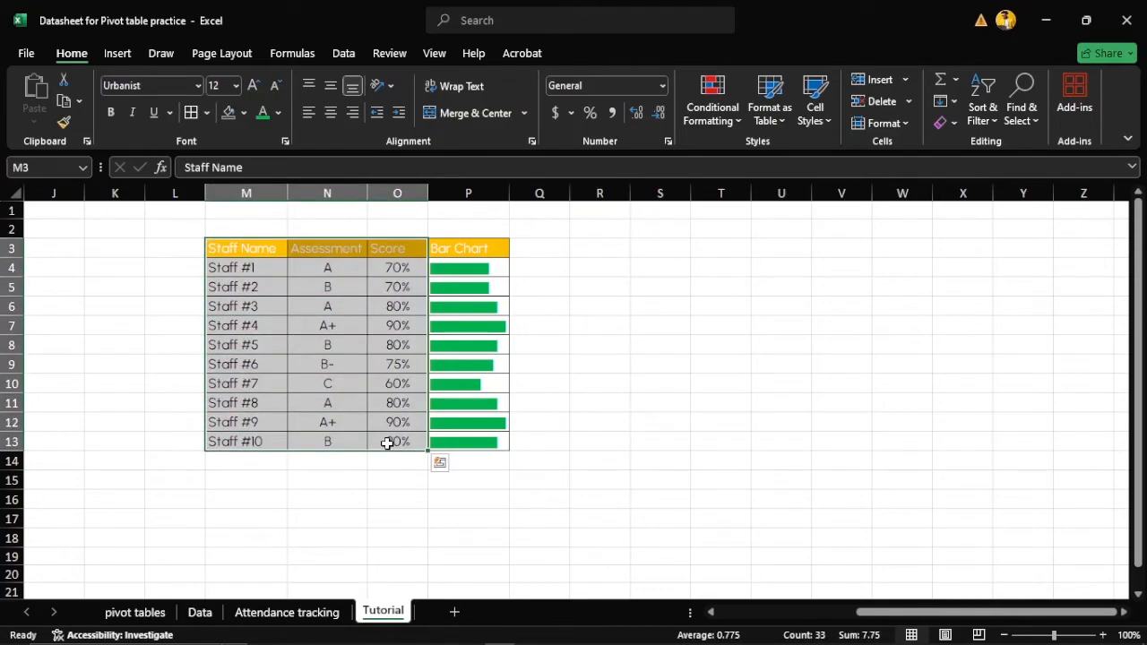
pyautogui.click(63, 104)
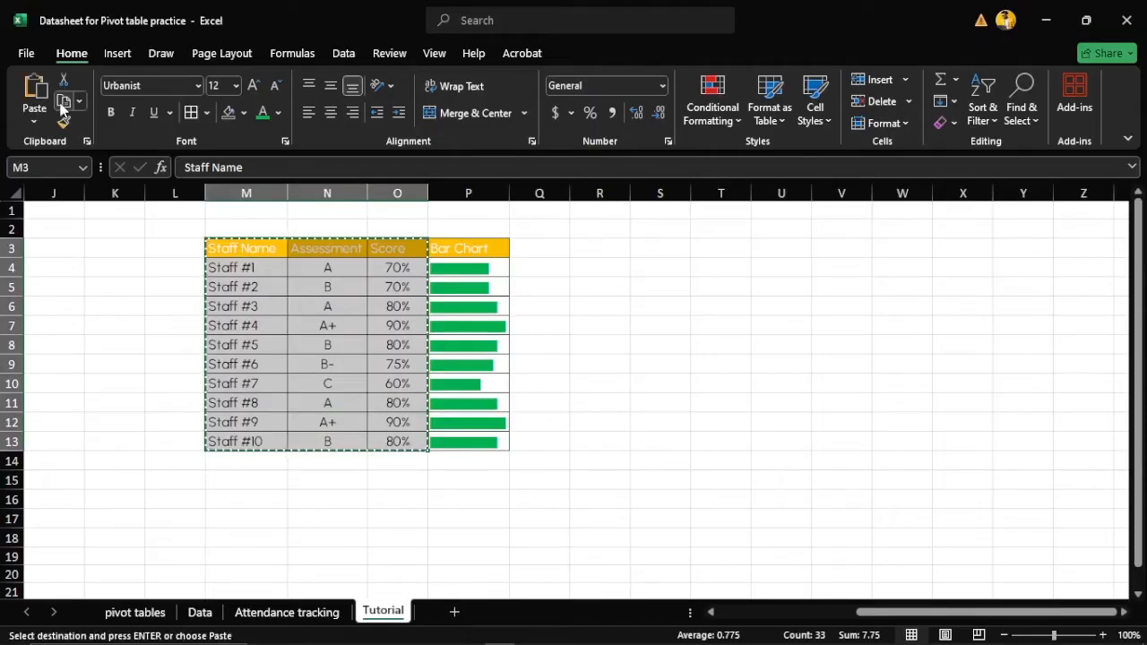
pyautogui.doubleClick(658, 253)
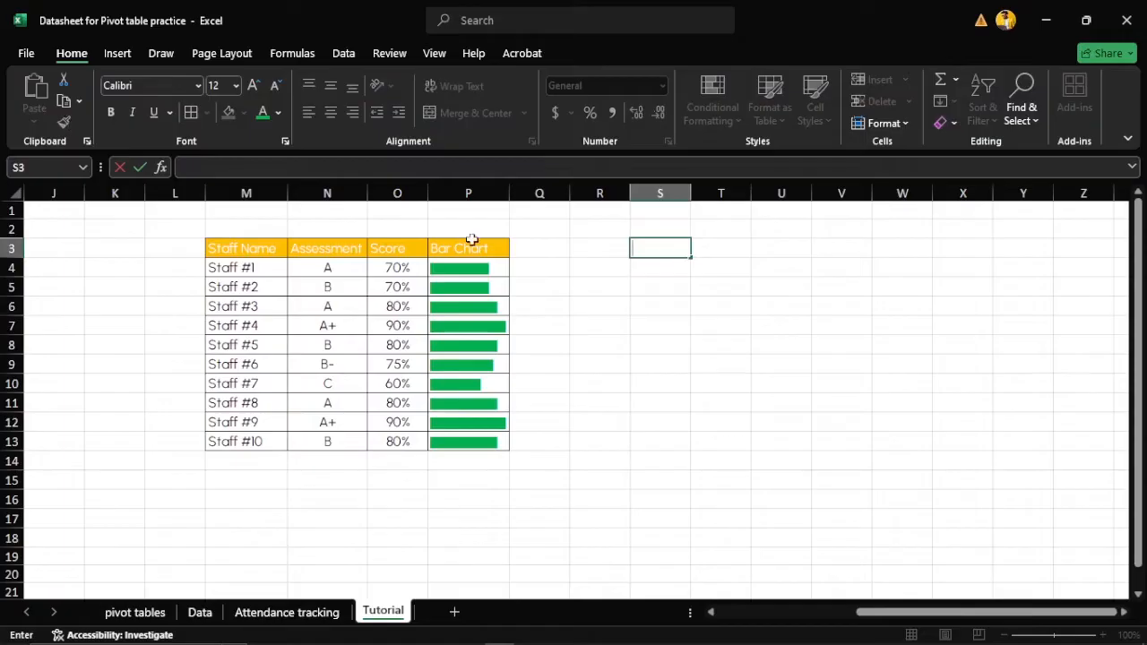
pyautogui.click(635, 268)
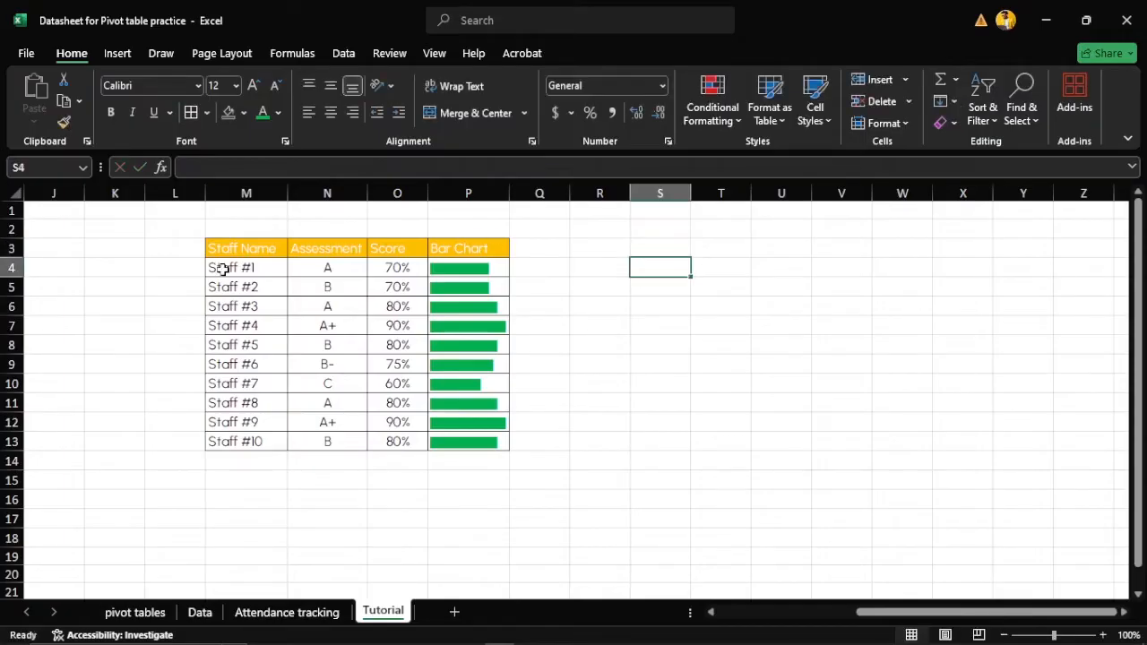
# Copy the Staff Name, Assessment and Score columns with their headers, M3:O13, and paste them starting at cell S3
pyautogui.moveTo(233, 253); pyautogui.dragTo(407, 441)
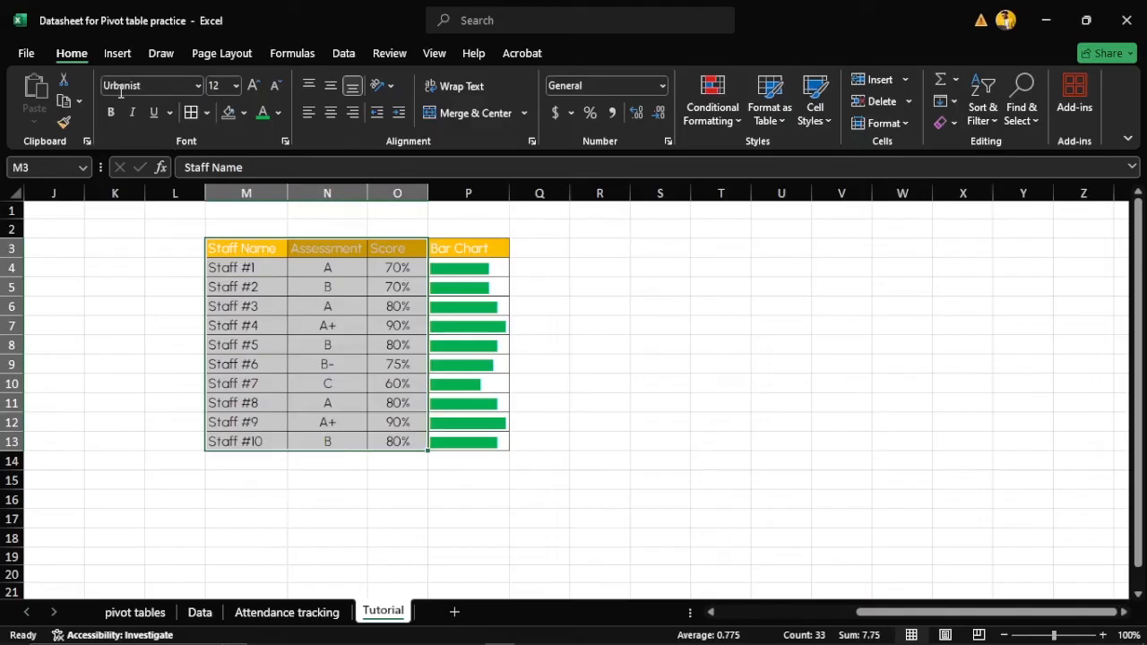
pyautogui.click(63, 100)
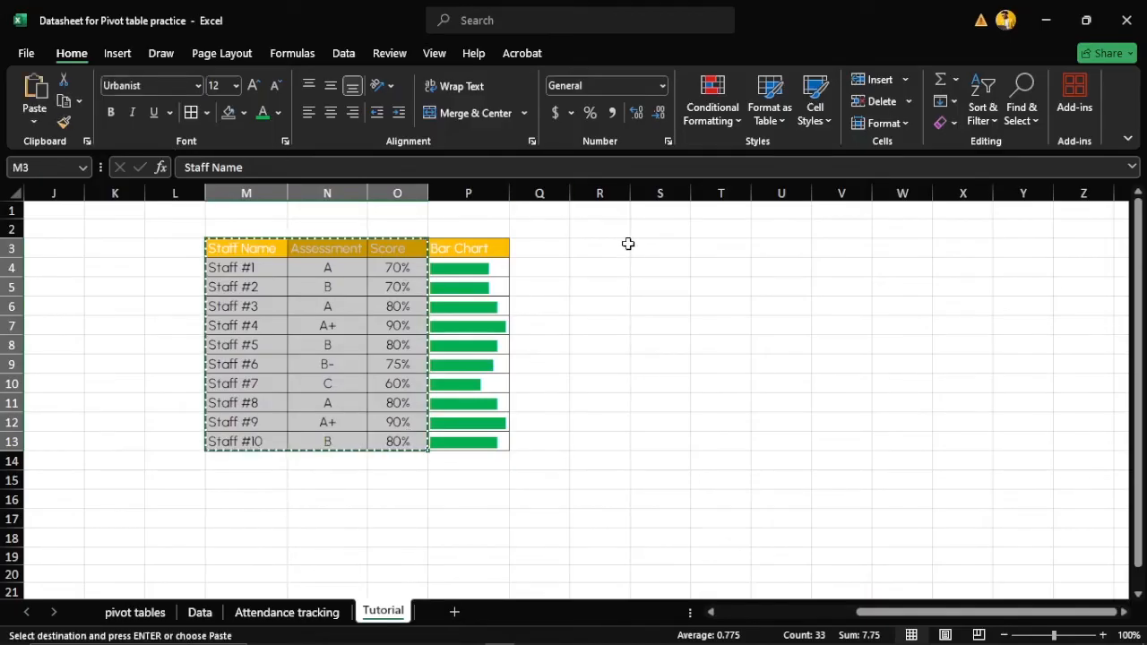
pyautogui.click(671, 254)
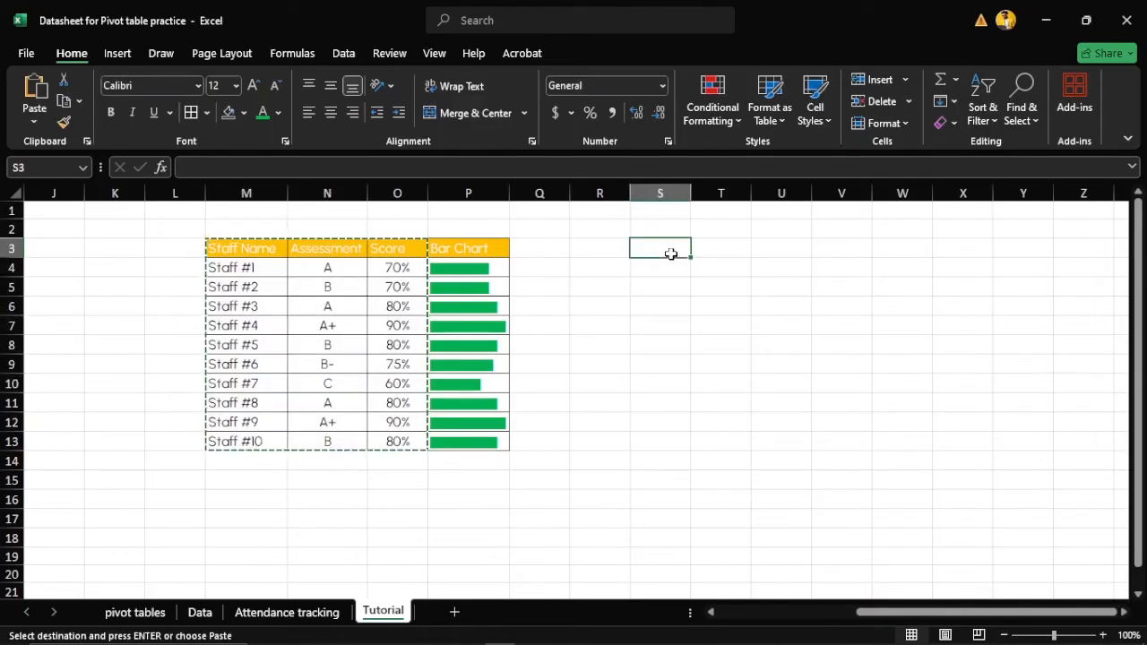
pyautogui.click(36, 91)
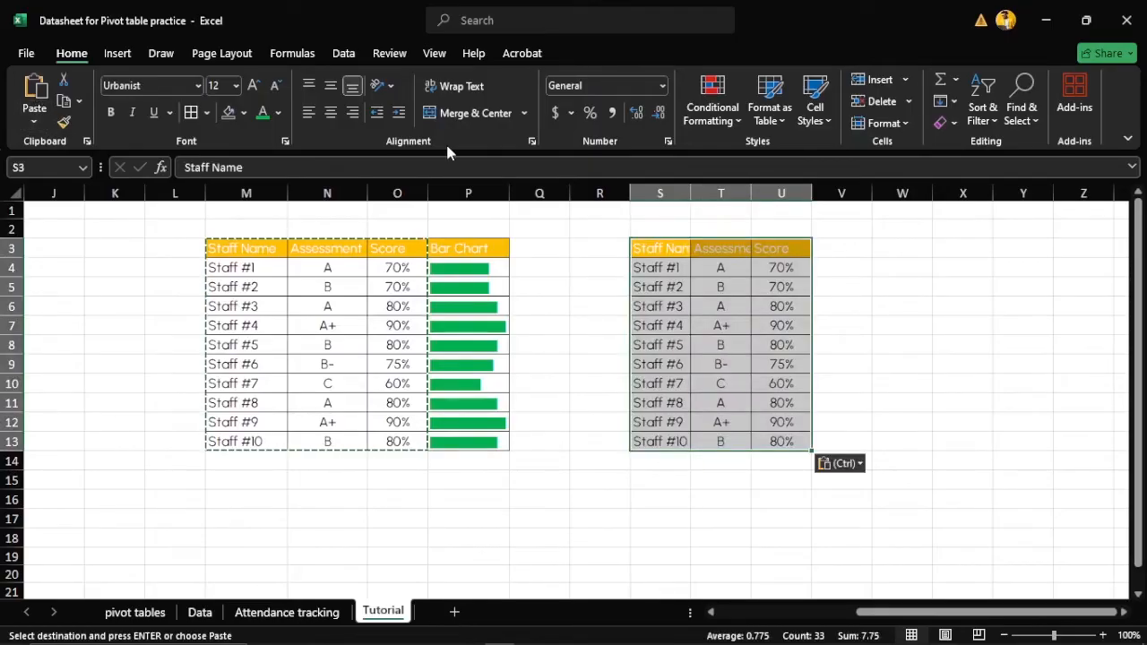
# Autofit the widths of columns S and T so the copied Staff Name and Assessment headers fit
pyautogui.click(707, 221)
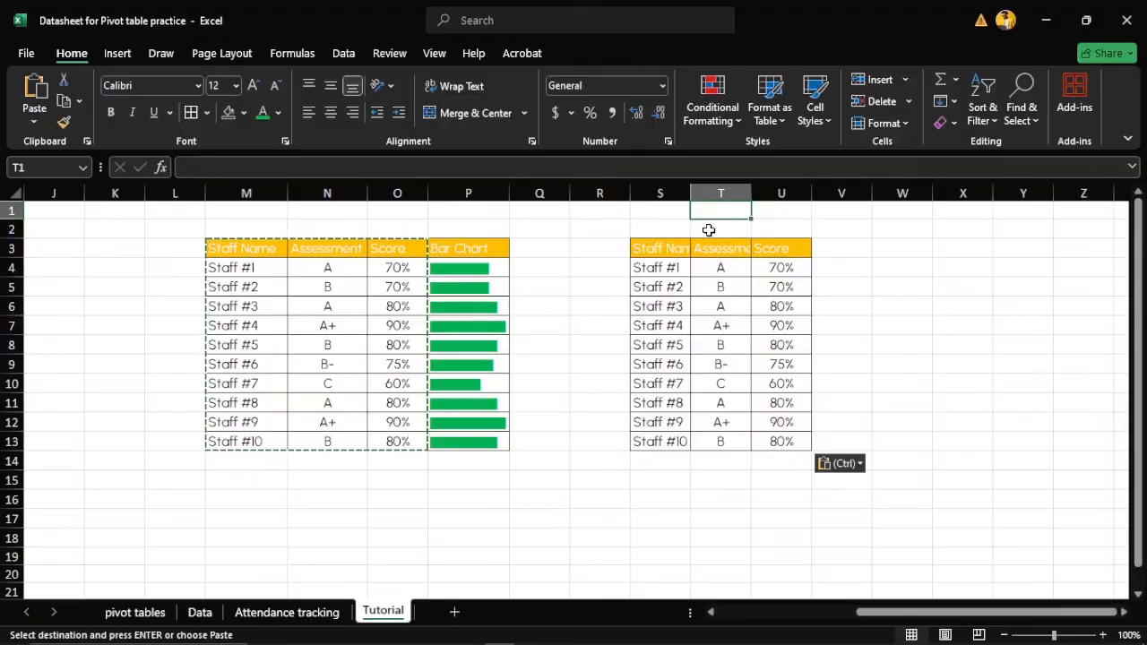
pyautogui.doubleClick(710, 224)
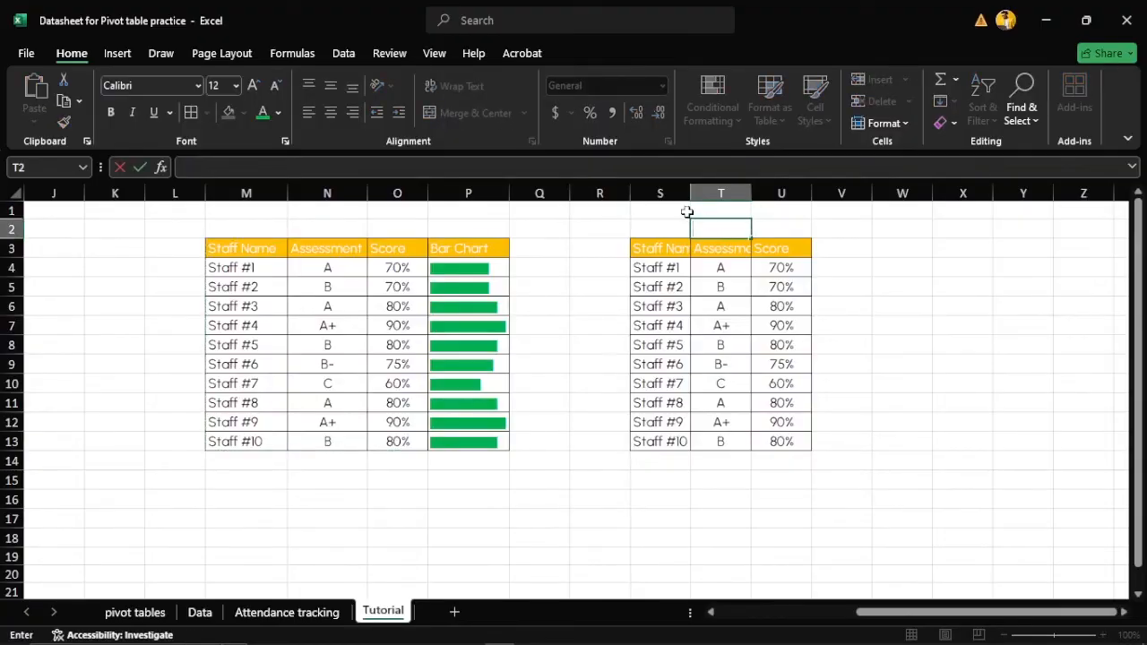
pyautogui.click(683, 212)
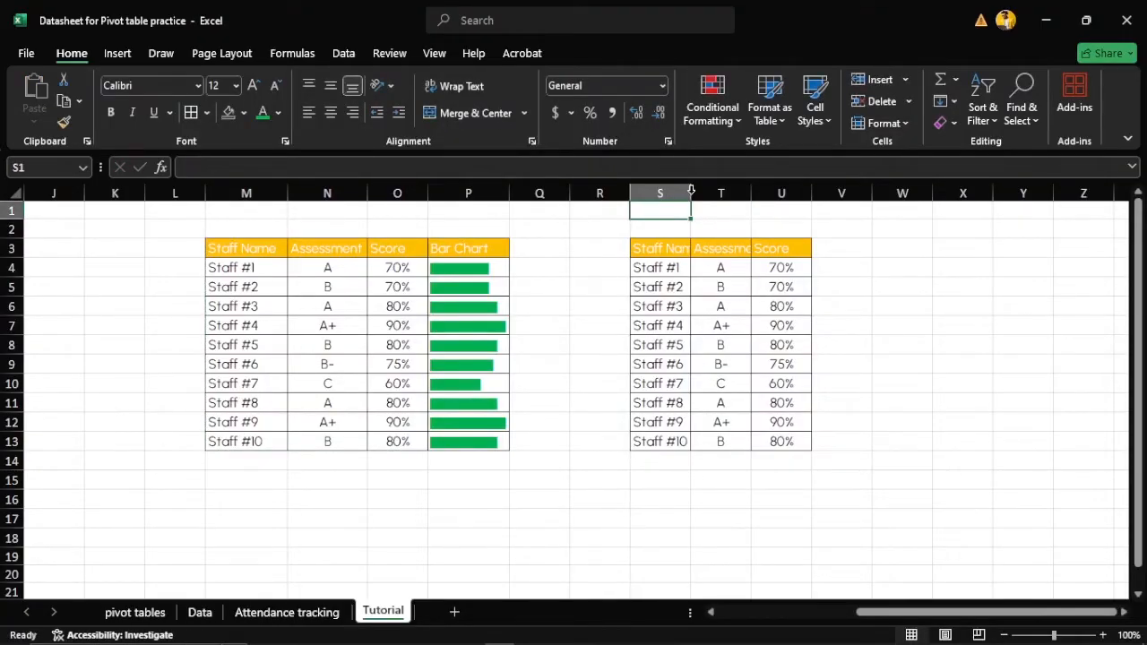
pyautogui.doubleClick(691, 193)
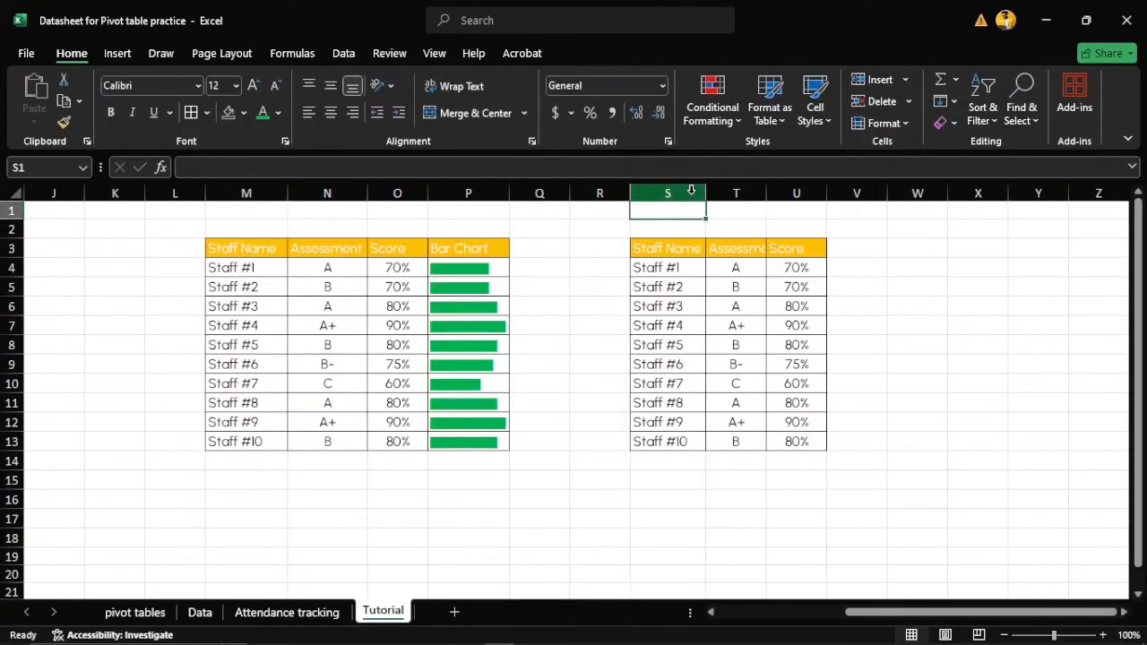
pyautogui.doubleClick(767, 192)
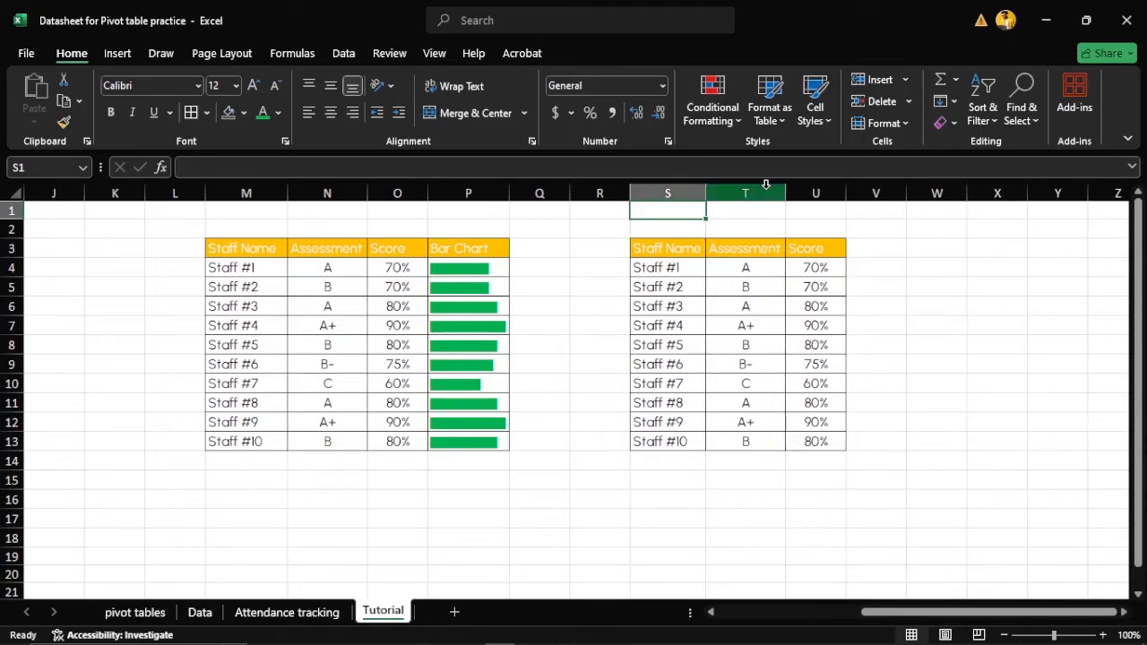
# Add the header "Progress Bar" in cell V3 beside the copied table and autofit column V to it
pyautogui.click(877, 254)
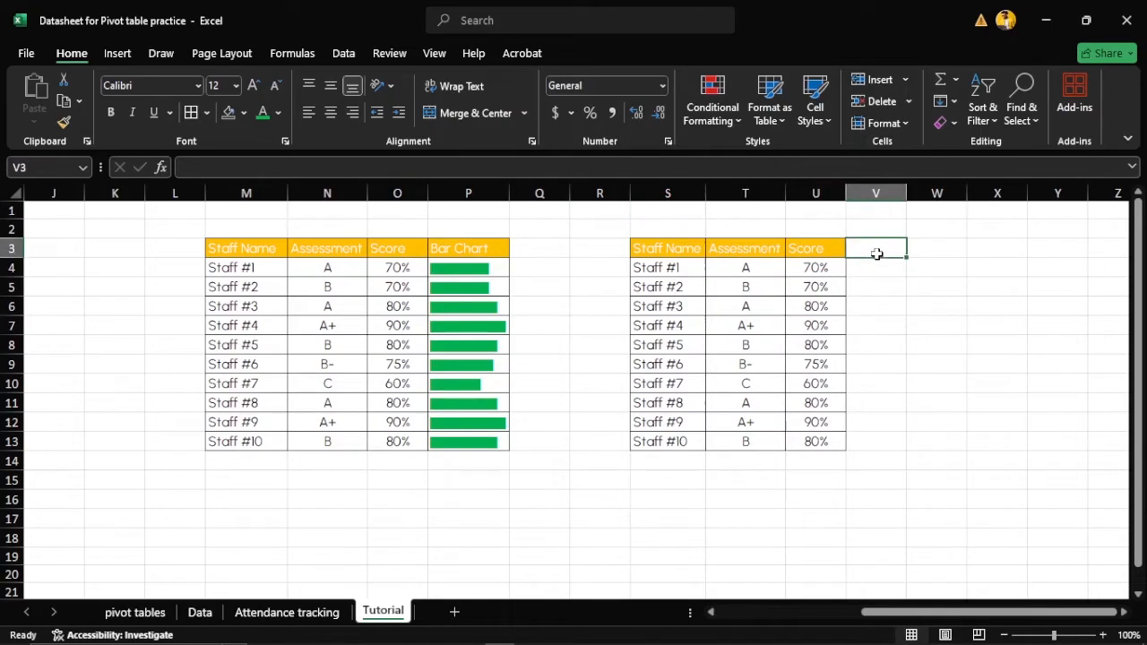
pyautogui.write('pRO')
pyautogui.press('BackSpace')
pyautogui.press('BackSpace')
pyautogui.press('BackSpace')
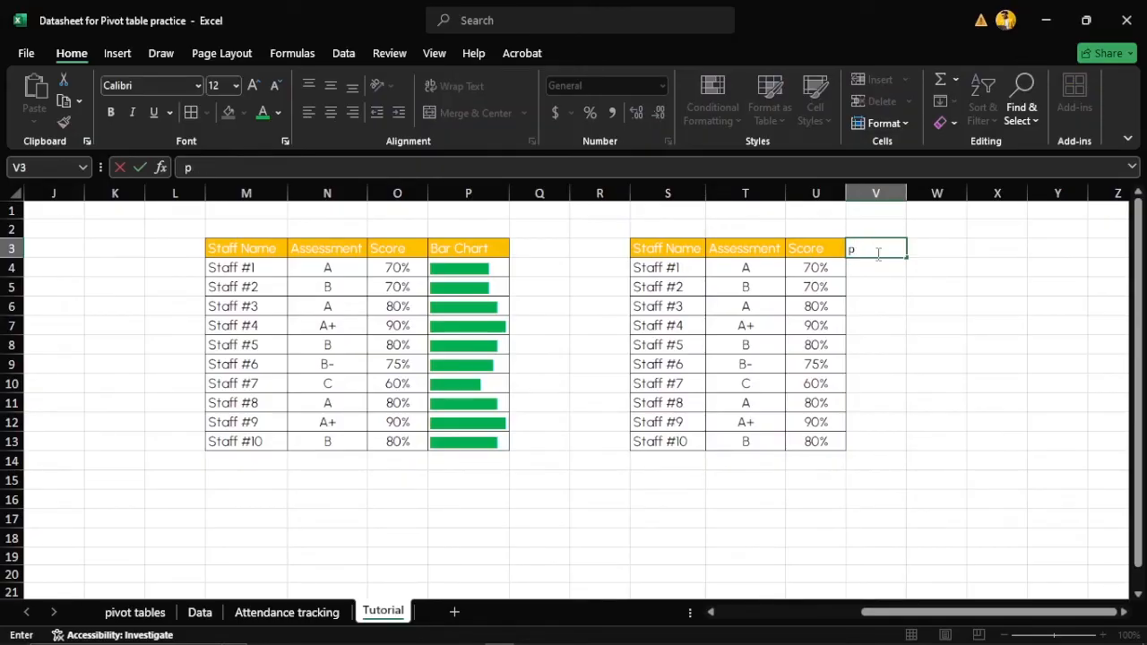
pyautogui.write('P')
pyautogui.press('capslock')
pyautogui.write('ro')
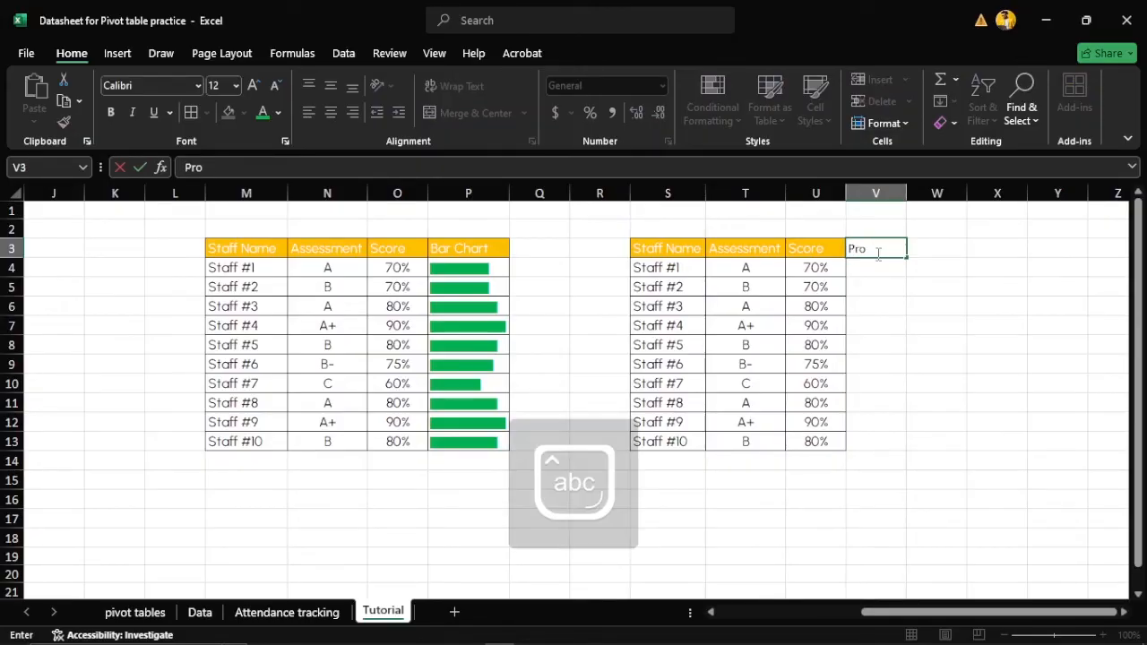
pyautogui.write('gress Bar')
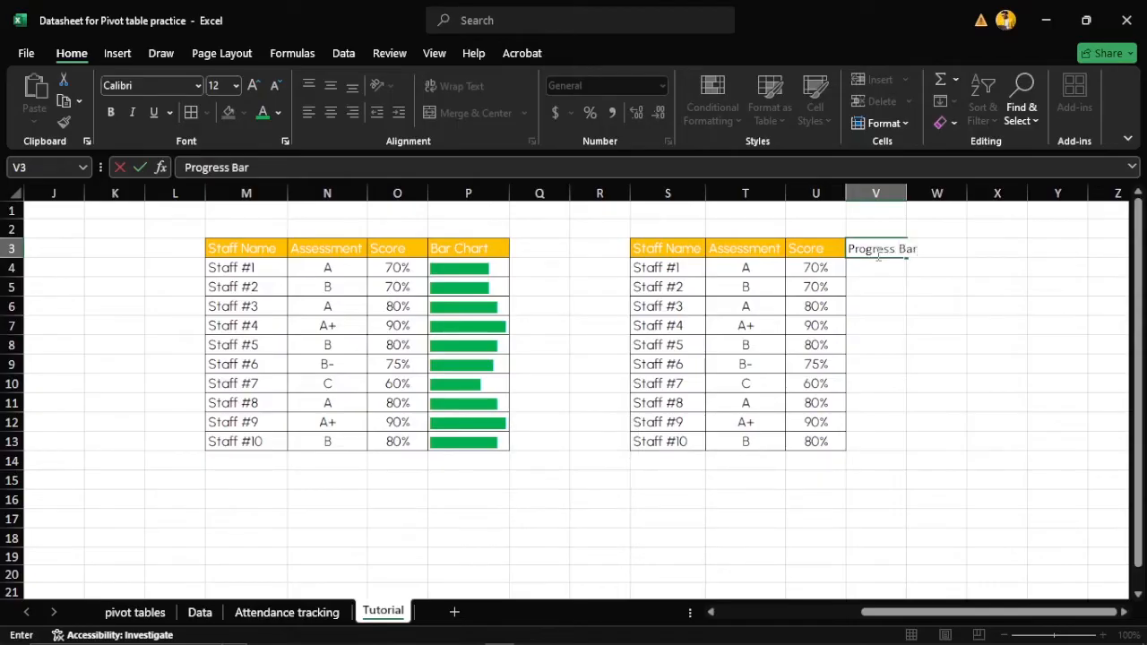
pyautogui.click(929, 267)
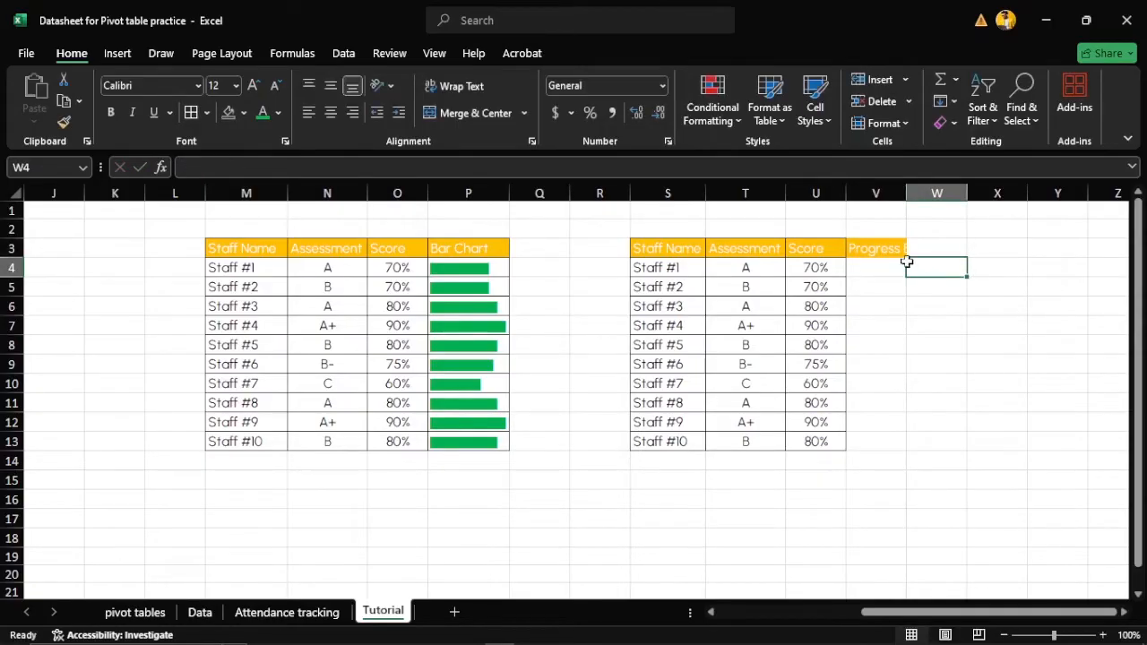
pyautogui.doubleClick(905, 193)
pyautogui.click(943, 283)
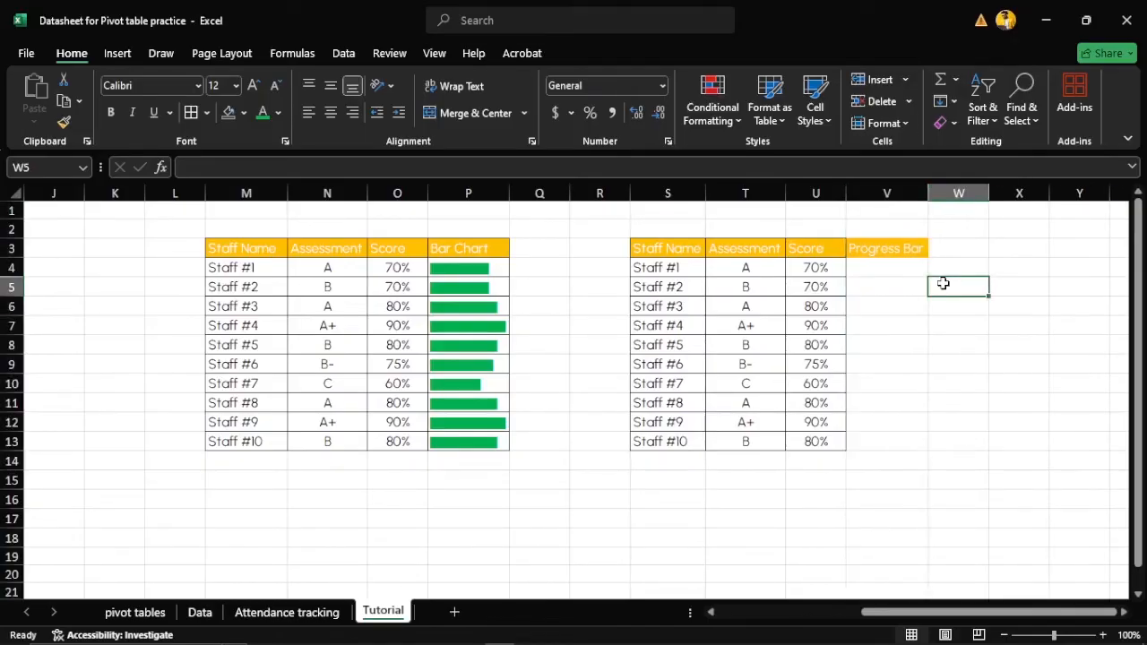
# Apply all borders to the Progress Bar column, cells V3:V13
pyautogui.click(881, 246)
pyautogui.moveTo(881, 245); pyautogui.dragTo(867, 435)
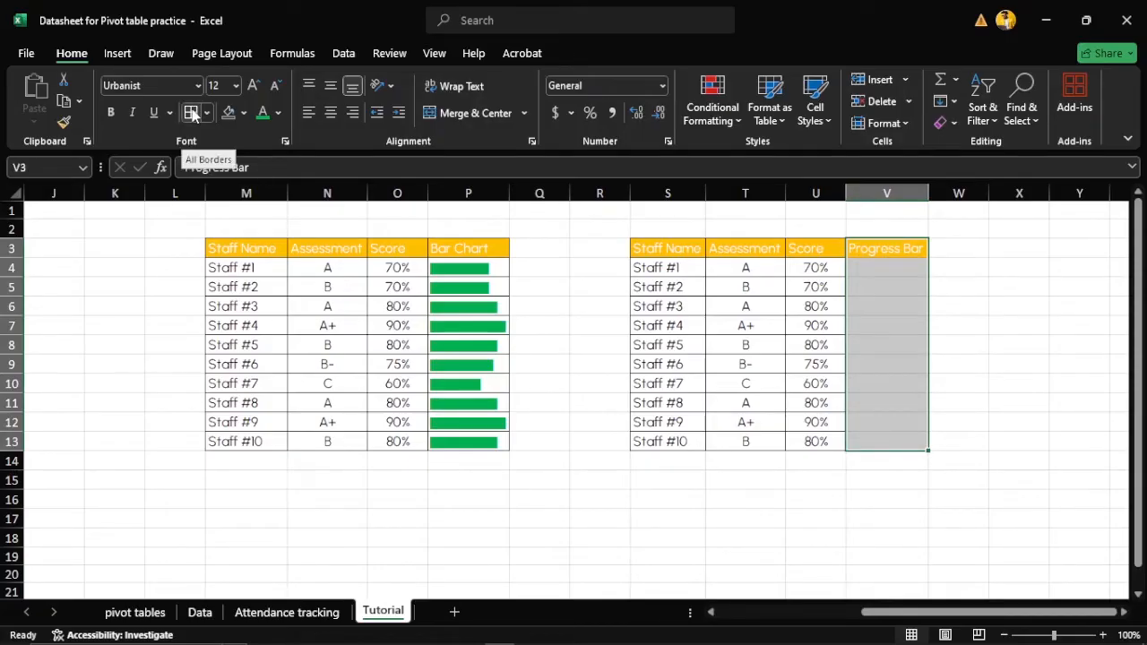
pyautogui.click(192, 115)
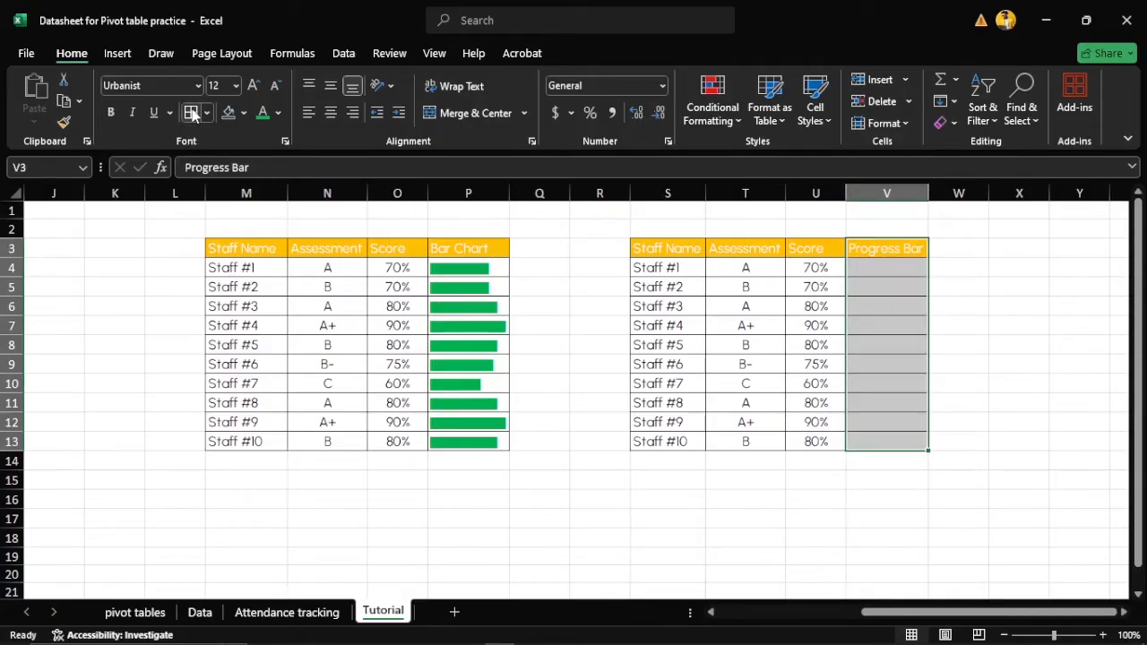
pyautogui.click(952, 314)
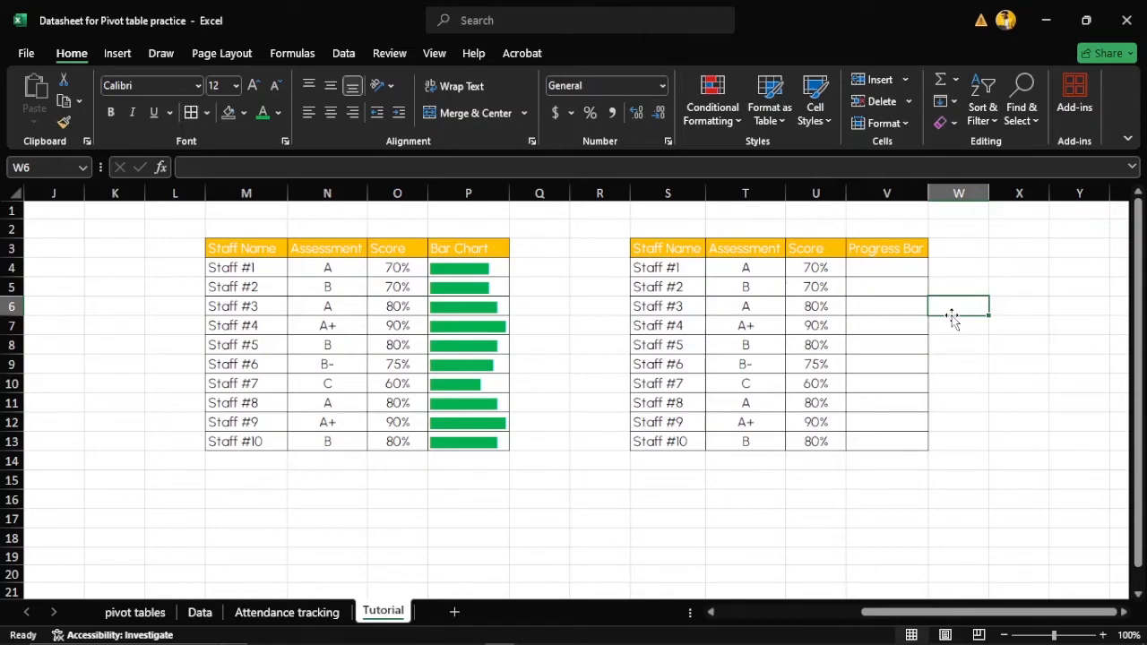
# Enter the formula =REPT("|",U4*100) in cell V4 to repeat the bar character according to the first score
pyautogui.click(905, 268)
pyautogui.doubleClick(905, 268)
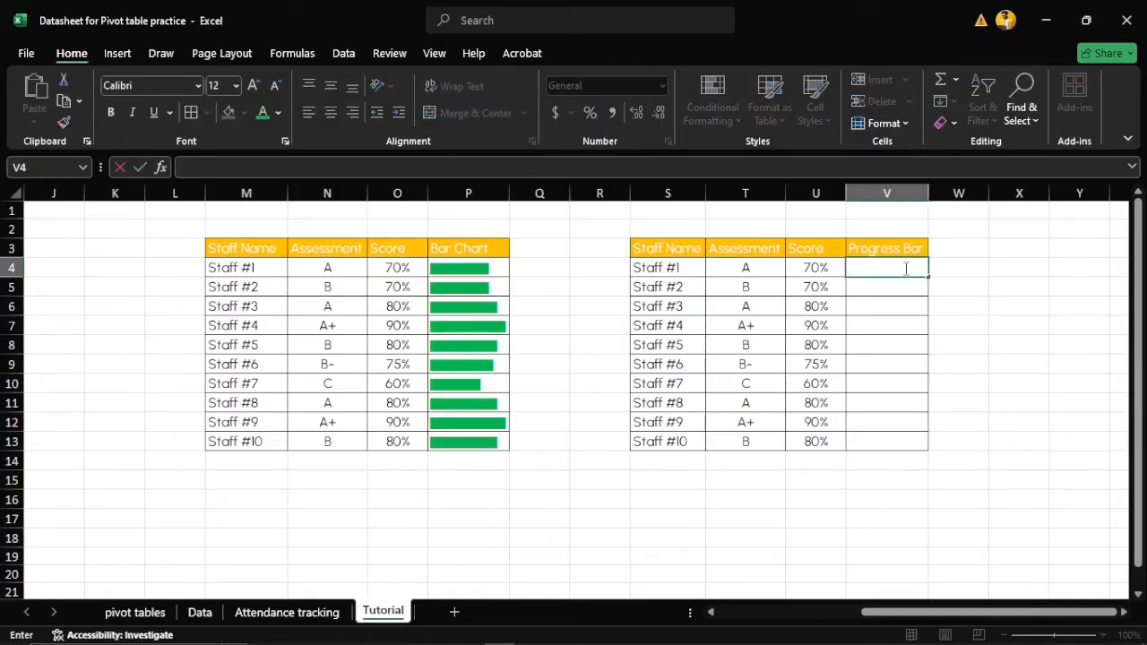
pyautogui.write('=')
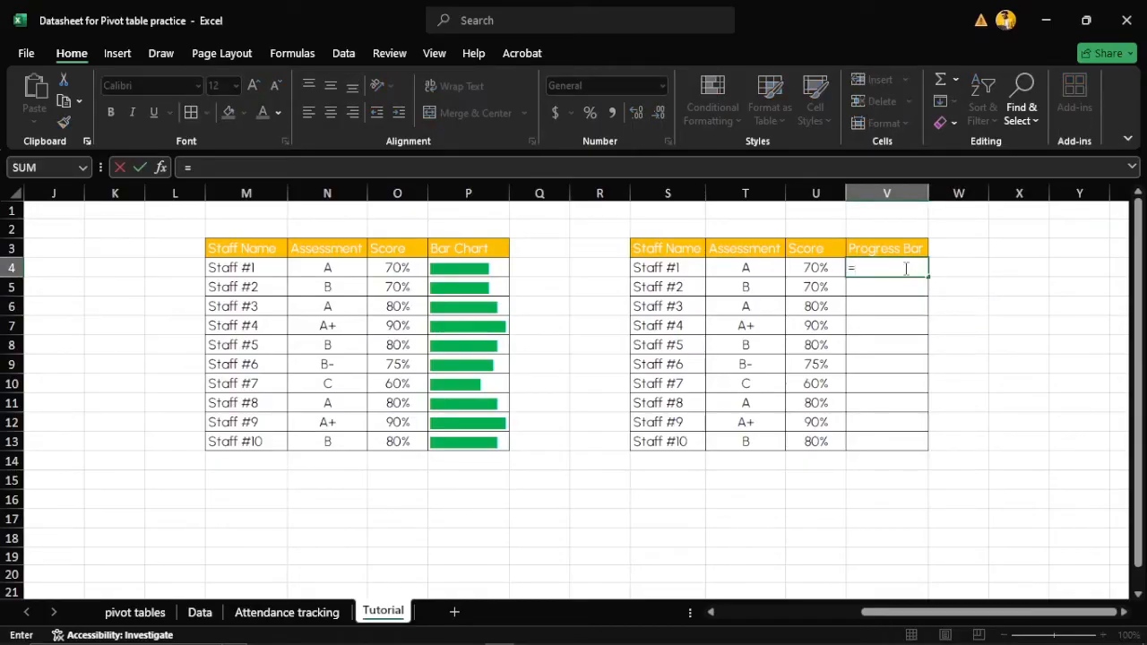
pyautogui.write('Rept')
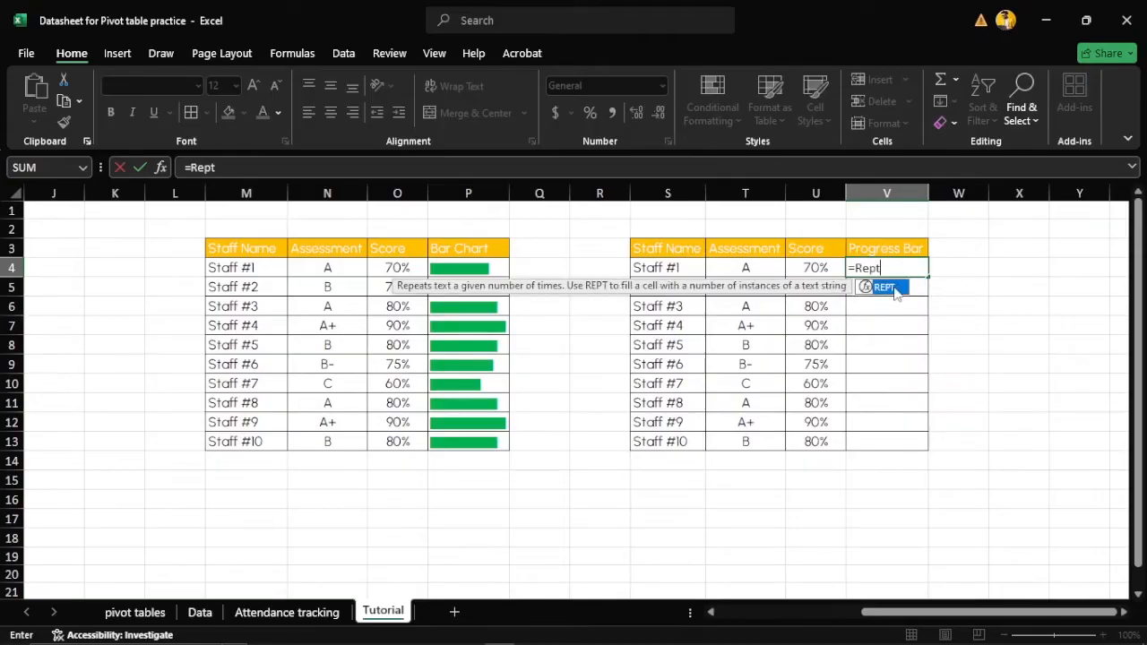
pyautogui.doubleClick(894, 288)
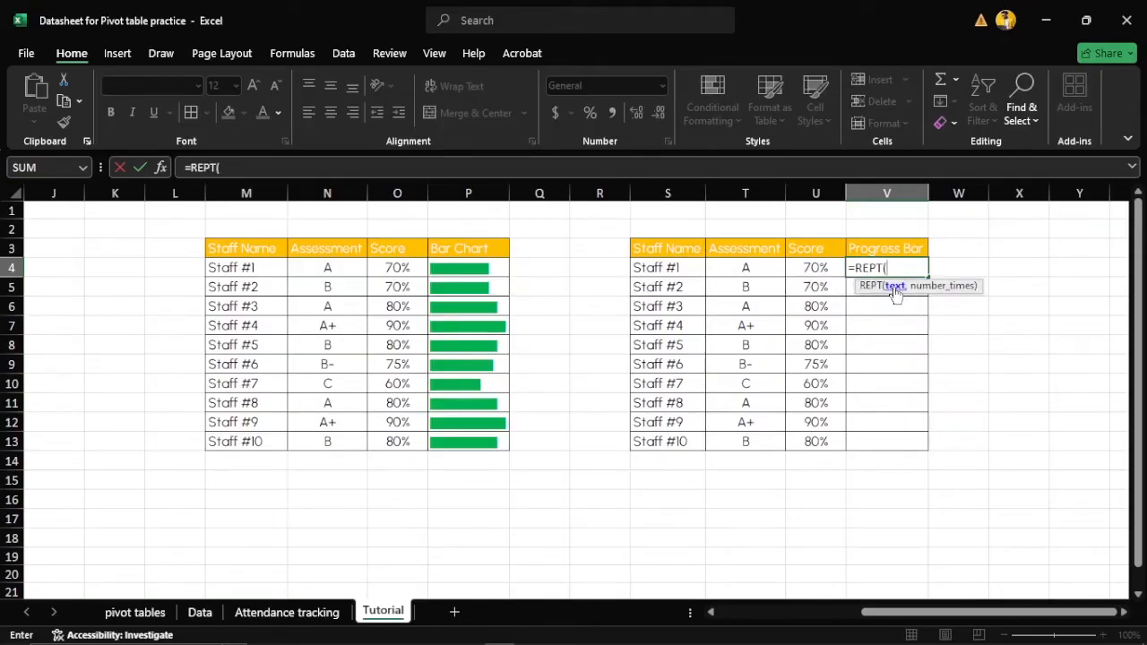
pyautogui.write('"')
pyautogui.write(',')
pyautogui.click(821, 269)
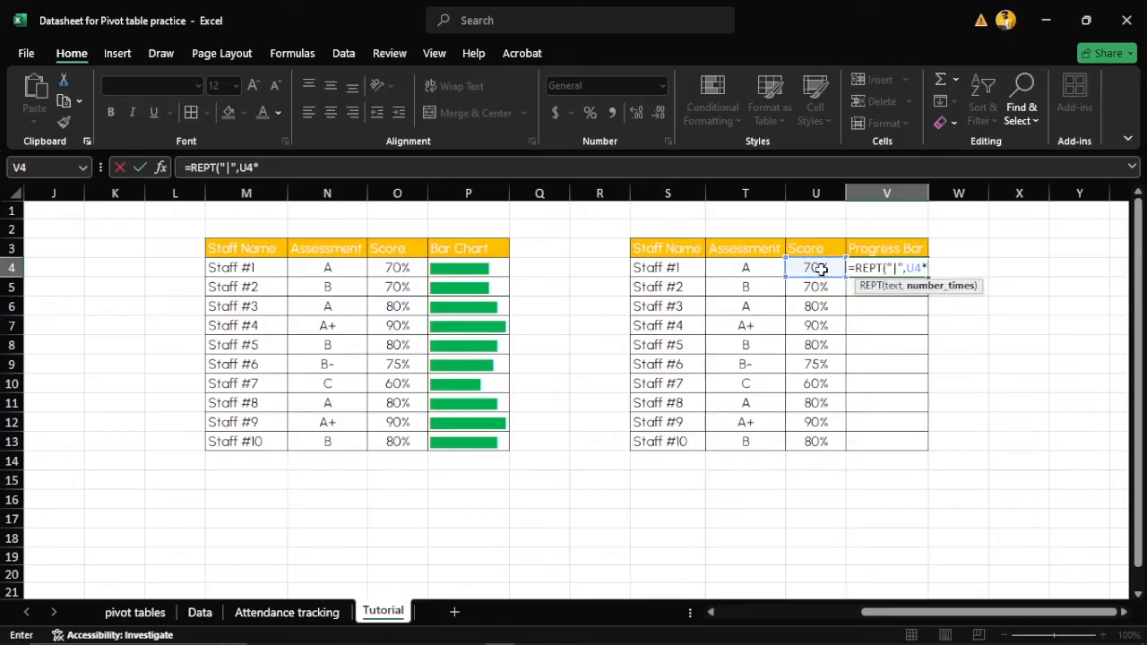
pyautogui.write('*100)')
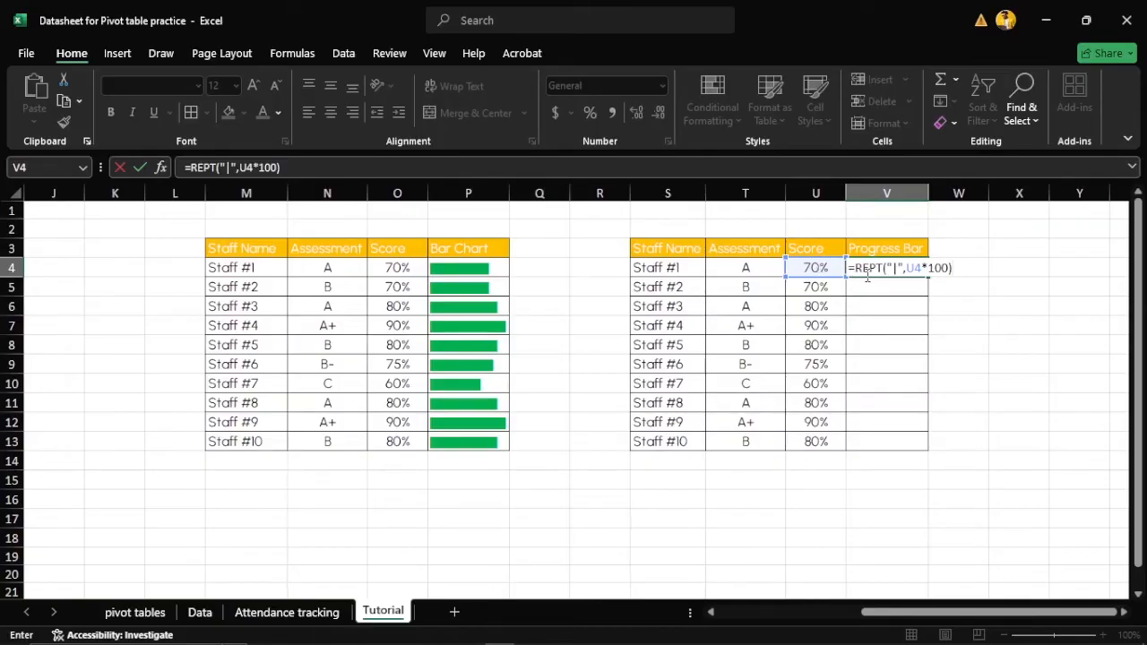
pyautogui.click(896, 268)
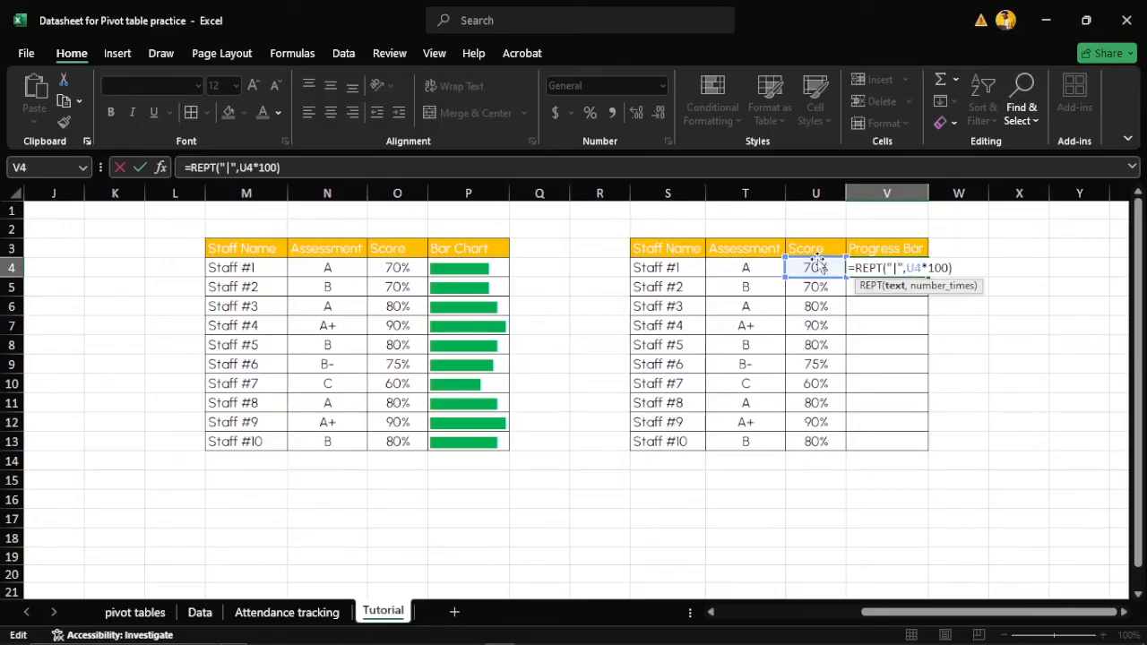
pyautogui.click(959, 268)
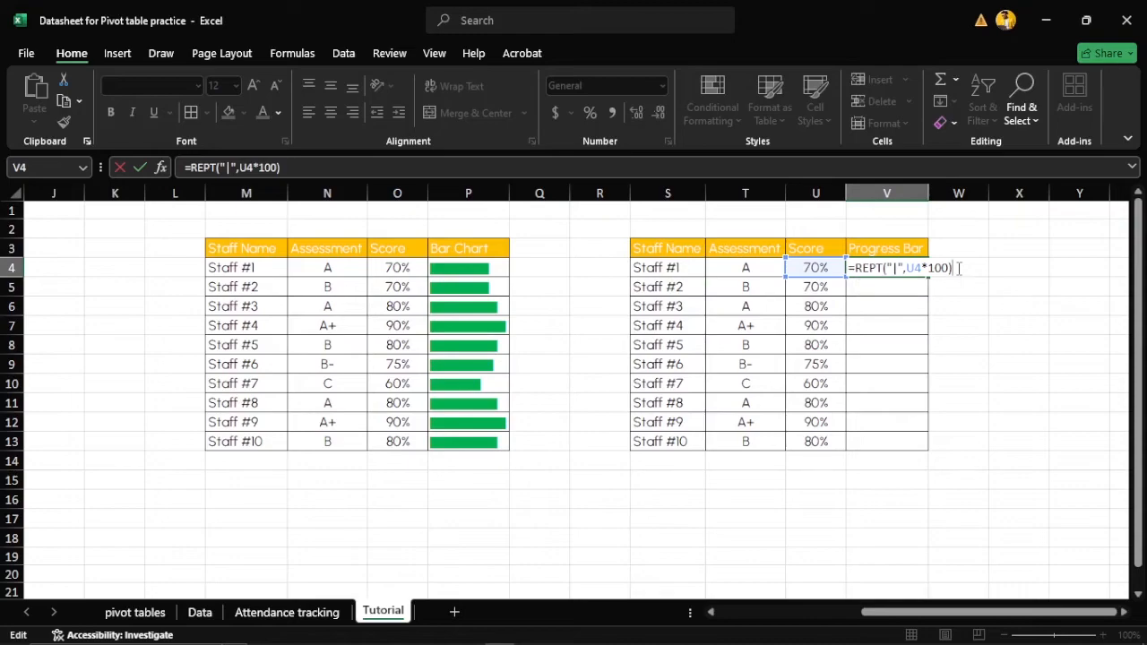
pyautogui.press('Return')
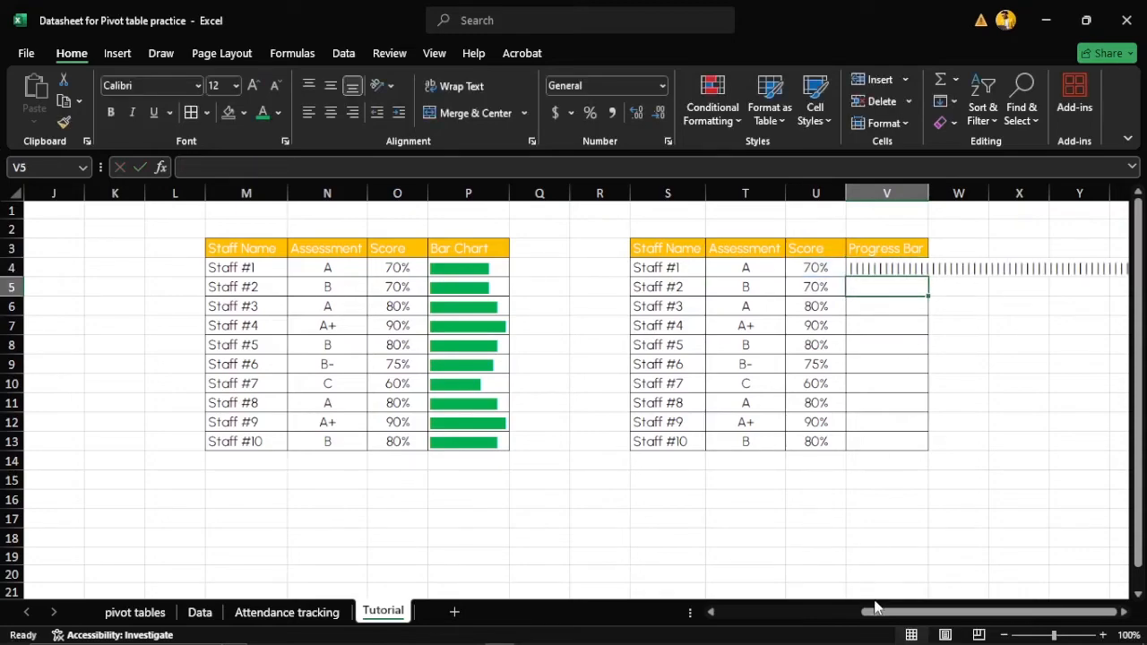
# Fill the REPT formula from V4 down the Progress Bar column to V13
pyautogui.scroll(1, 995, 622)
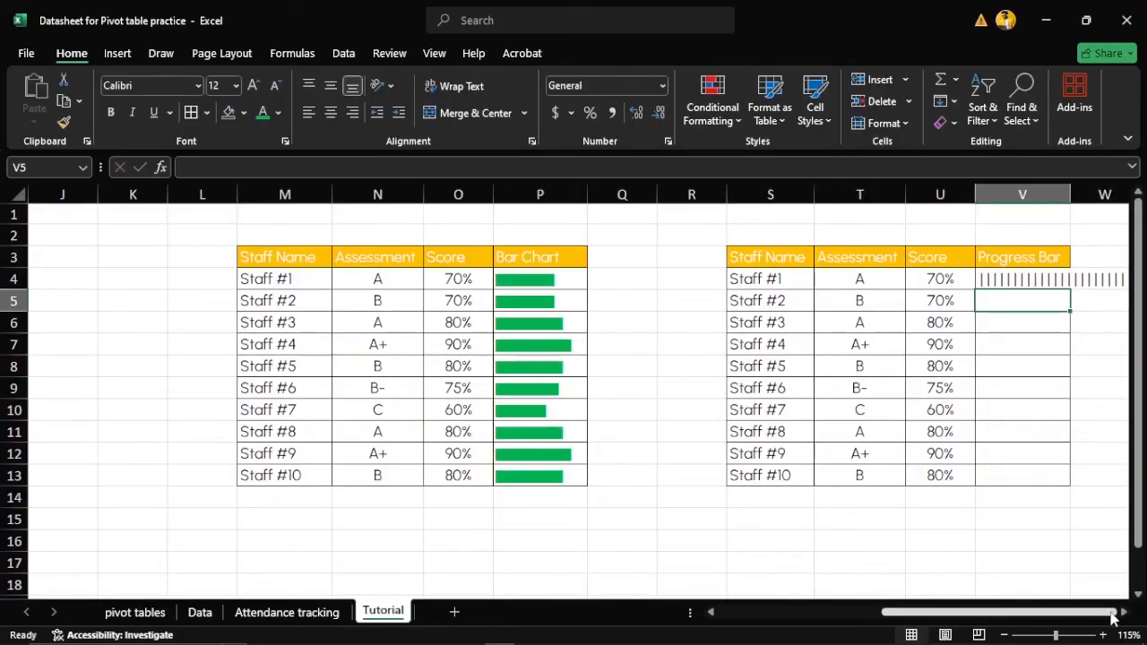
pyautogui.click(1123, 612)
pyautogui.click(1124, 613)
pyautogui.click(1124, 612)
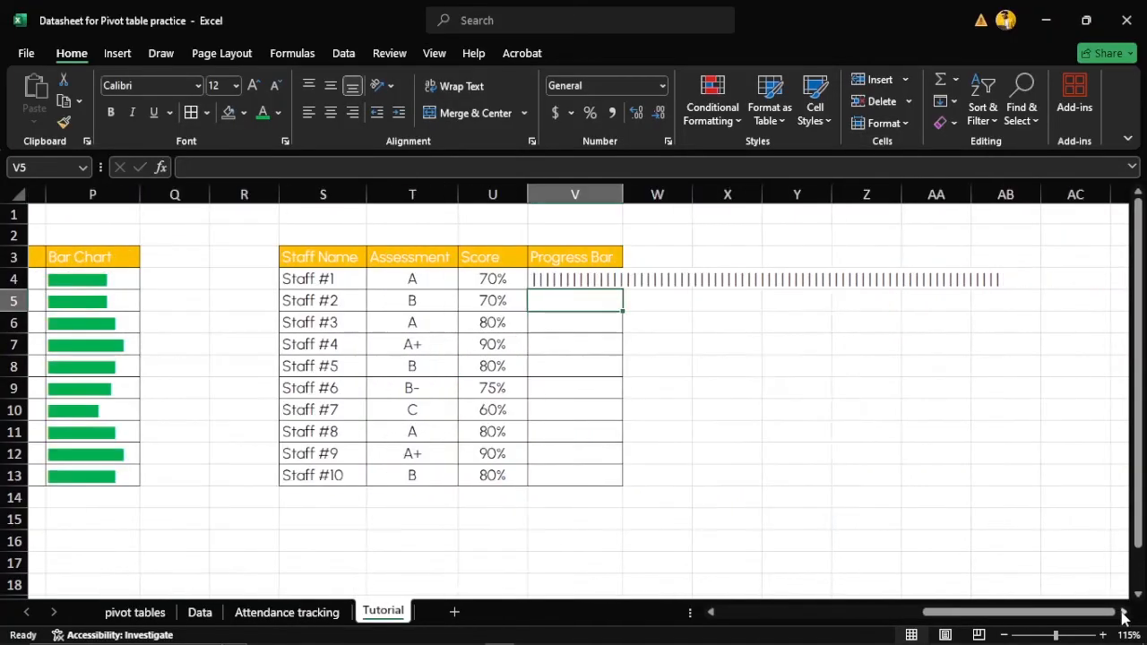
pyautogui.click(1124, 613)
pyautogui.click(1123, 612)
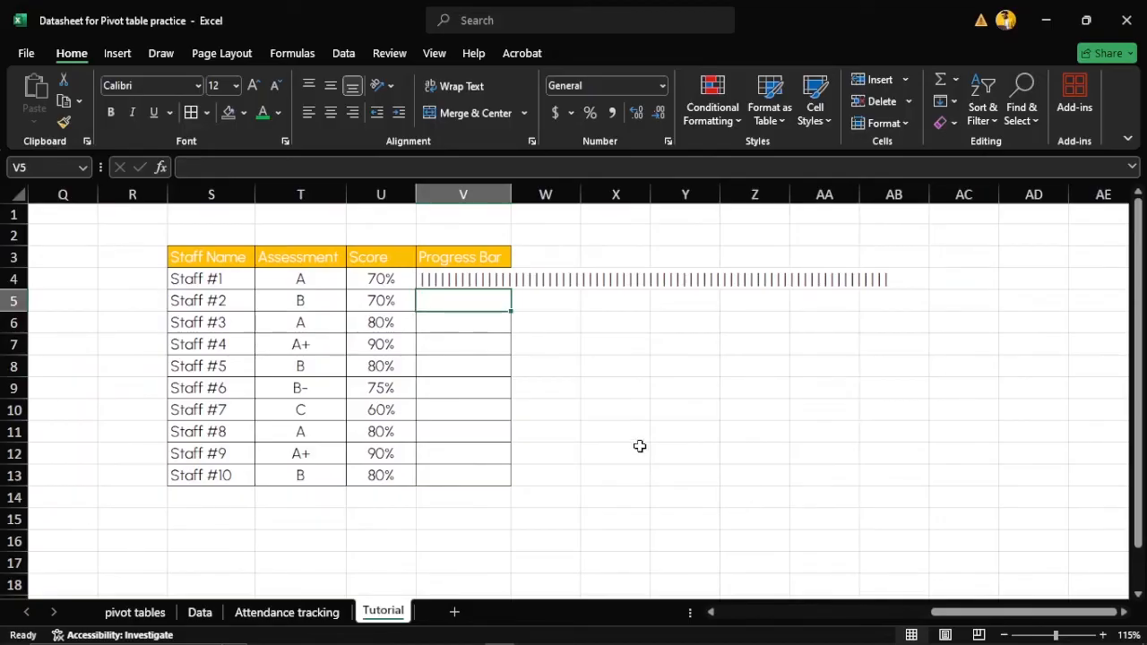
pyautogui.click(491, 279)
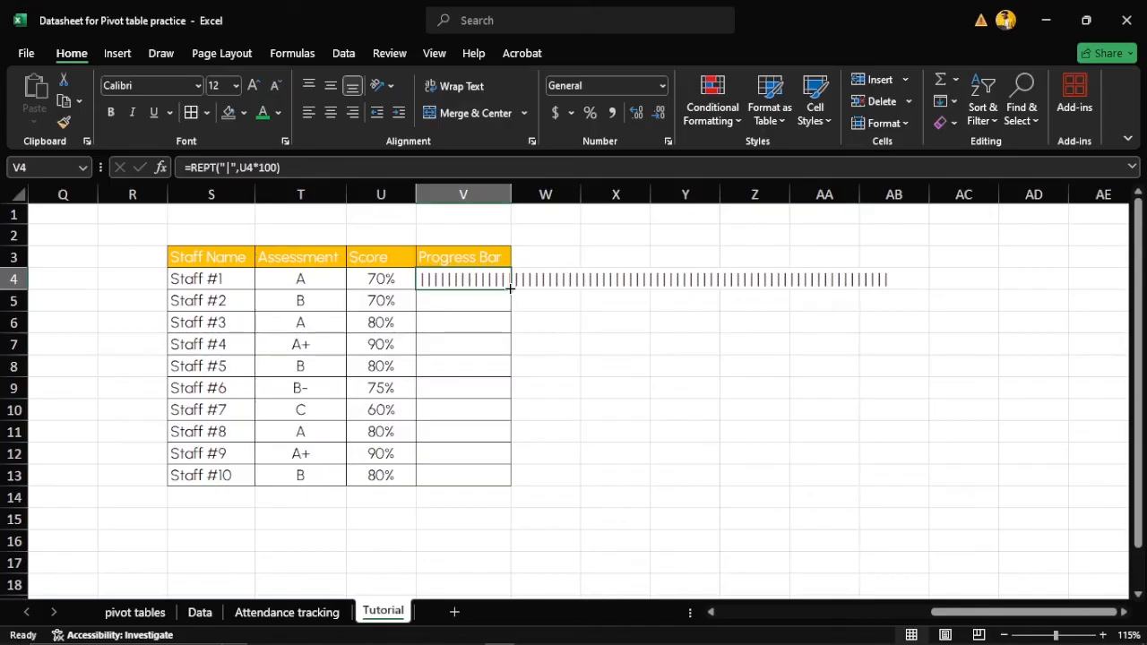
pyautogui.moveTo(510, 288); pyautogui.dragTo(510, 321)
pyautogui.moveTo(494, 473); pyautogui.dragTo(491, 479)
pyautogui.click(565, 512)
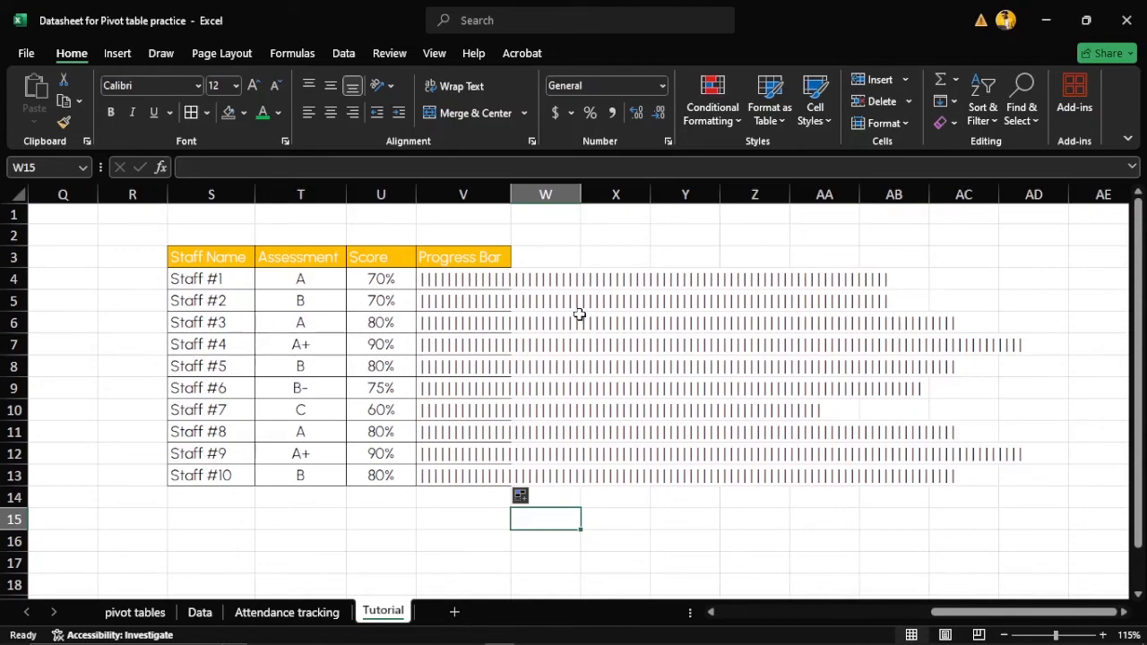
# Set the font of the Progress Bar cells V4:V13 to Playbill so the repeated characters form solid bars
pyautogui.click(484, 280)
pyautogui.moveTo(484, 279); pyautogui.dragTo(474, 473)
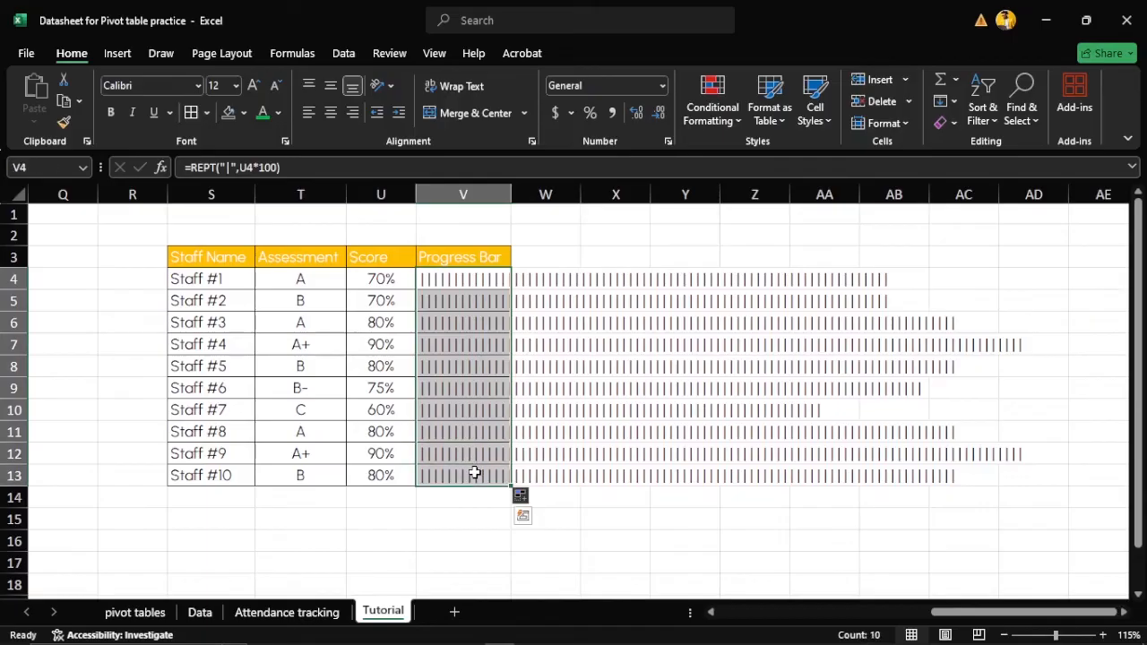
pyautogui.click(159, 90)
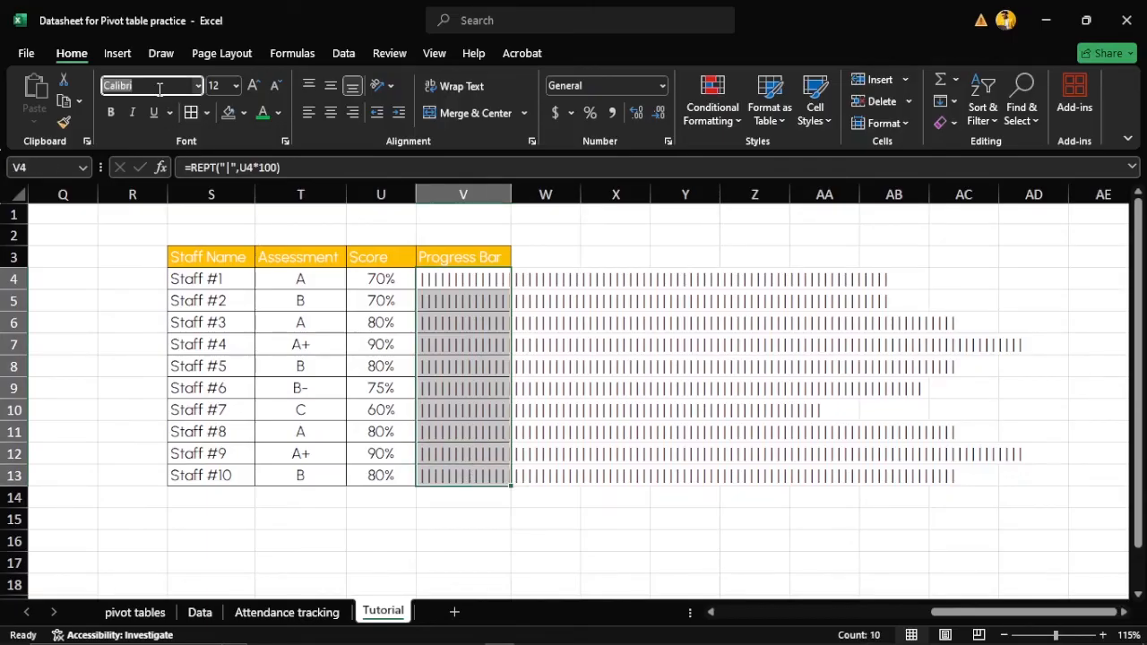
pyautogui.write('Playbill')
pyautogui.press('Right')
pyautogui.press('Return')
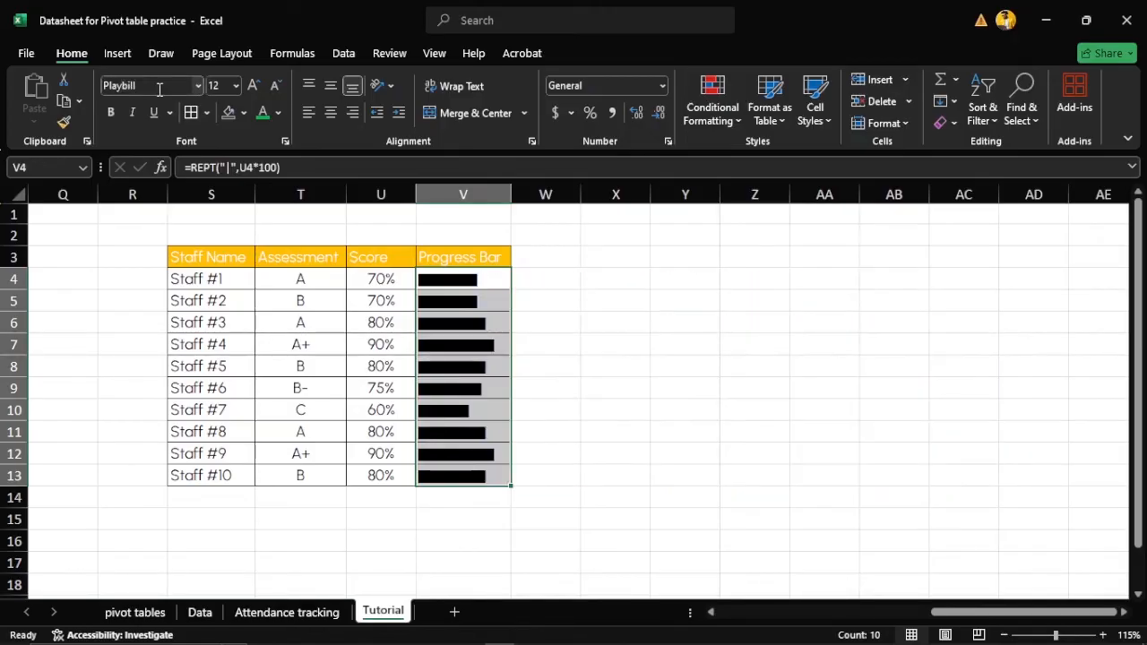
pyautogui.click(654, 323)
# Change the font color of the bars in V4:V13 to the standard green
pyautogui.moveTo(478, 283); pyautogui.dragTo(474, 475)
pyautogui.click(626, 452)
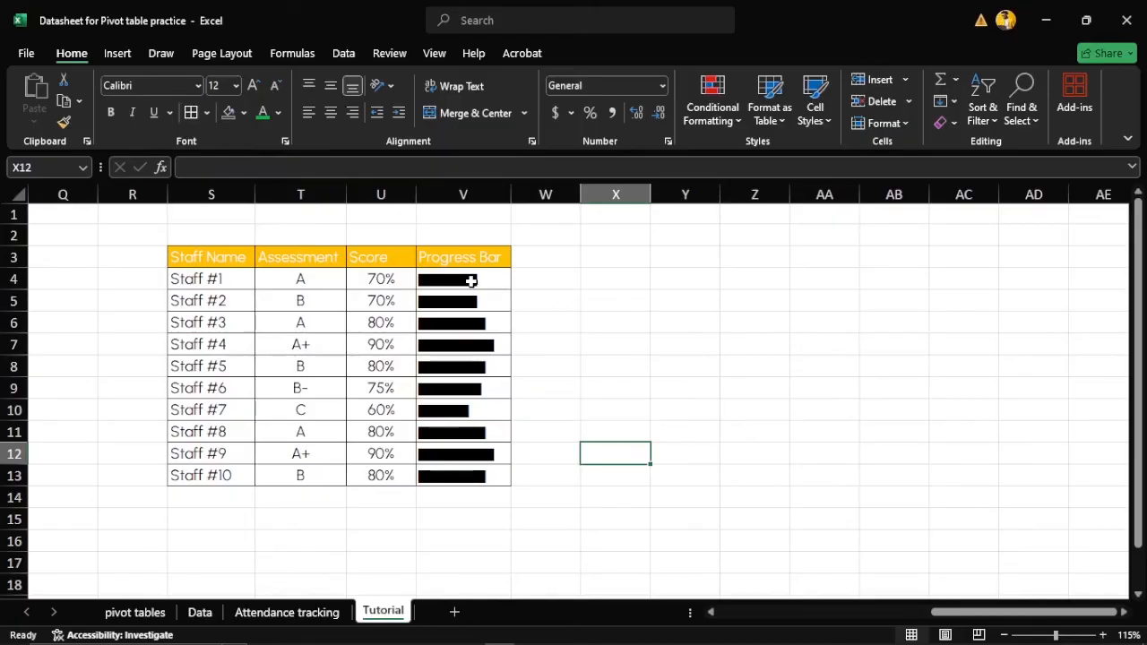
pyautogui.moveTo(471, 282); pyautogui.dragTo(453, 475)
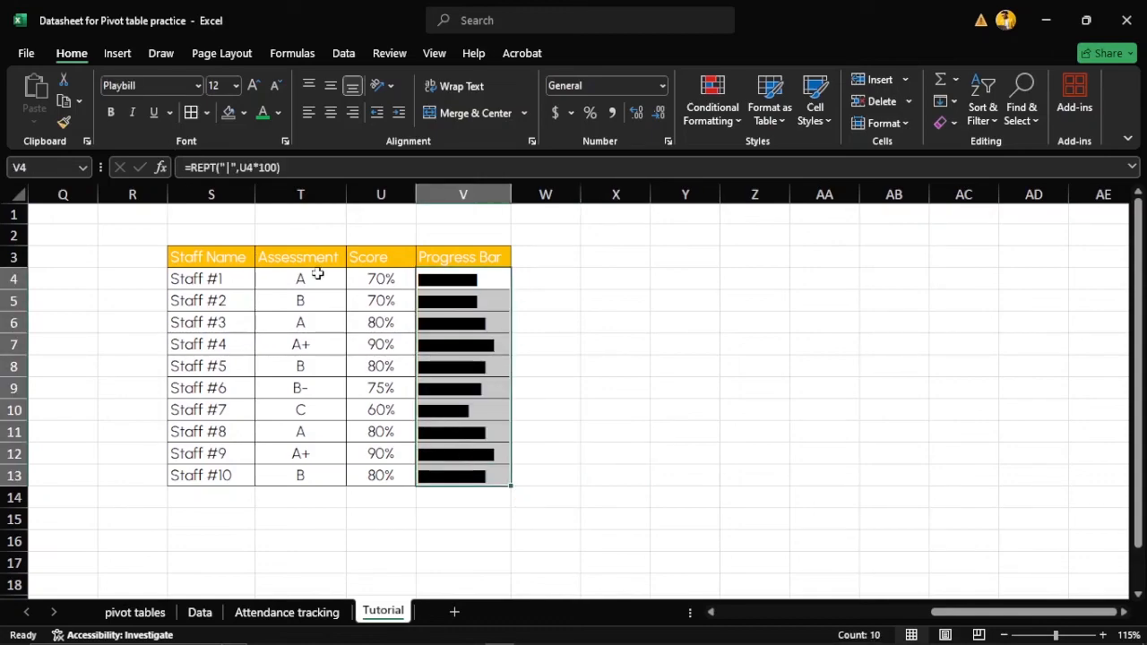
pyautogui.click(278, 113)
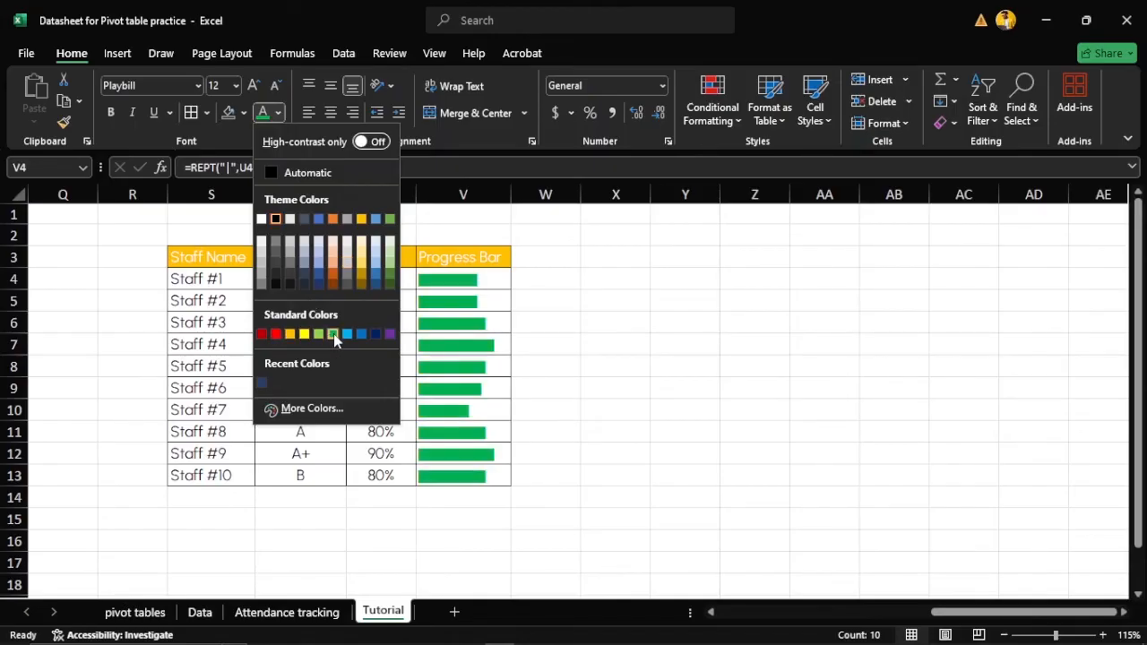
pyautogui.click(335, 337)
pyautogui.click(609, 339)
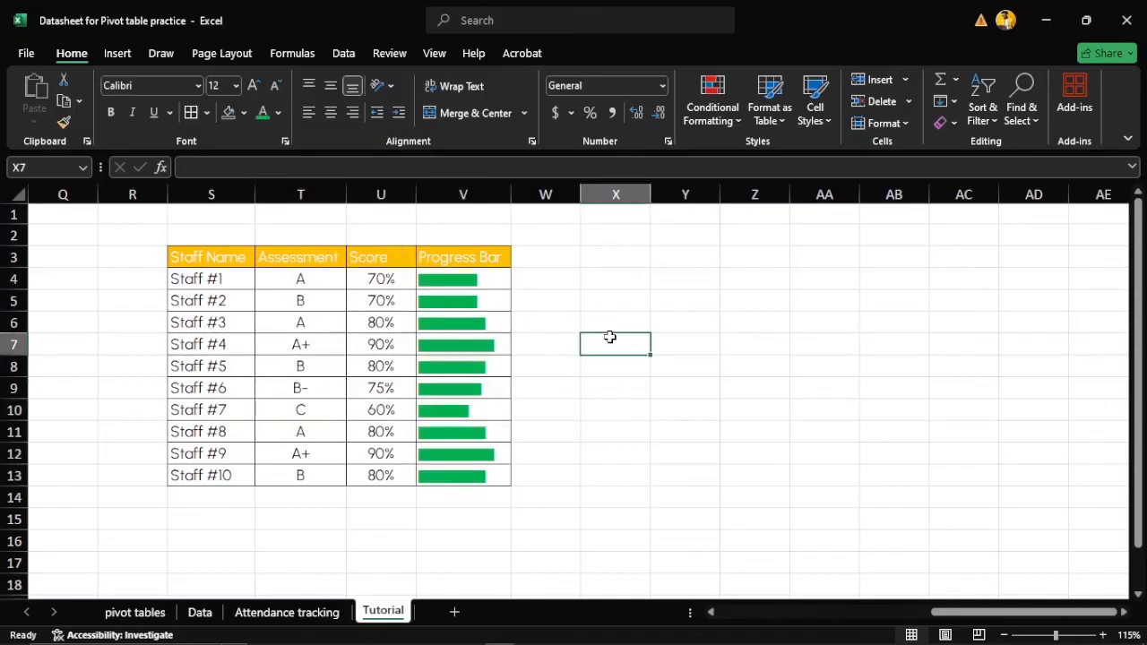
# Set the score of Staff #7 in cell U10 to 100%
pyautogui.doubleClick(379, 408)
pyautogui.write('10')
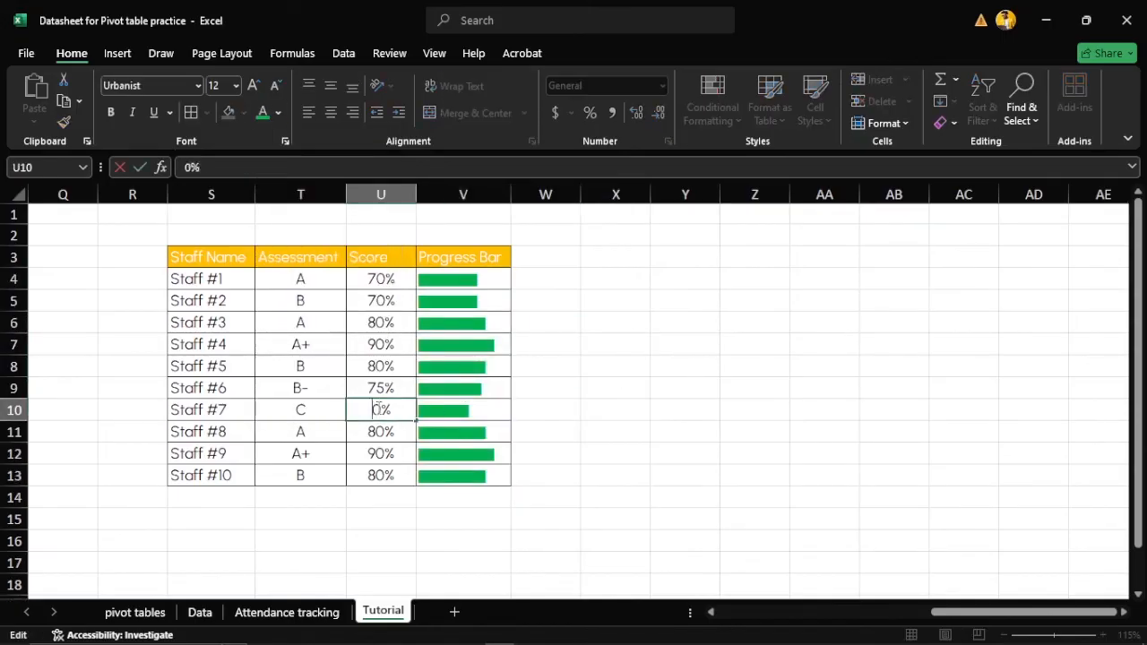
pyautogui.write('0')
pyautogui.press('Return')
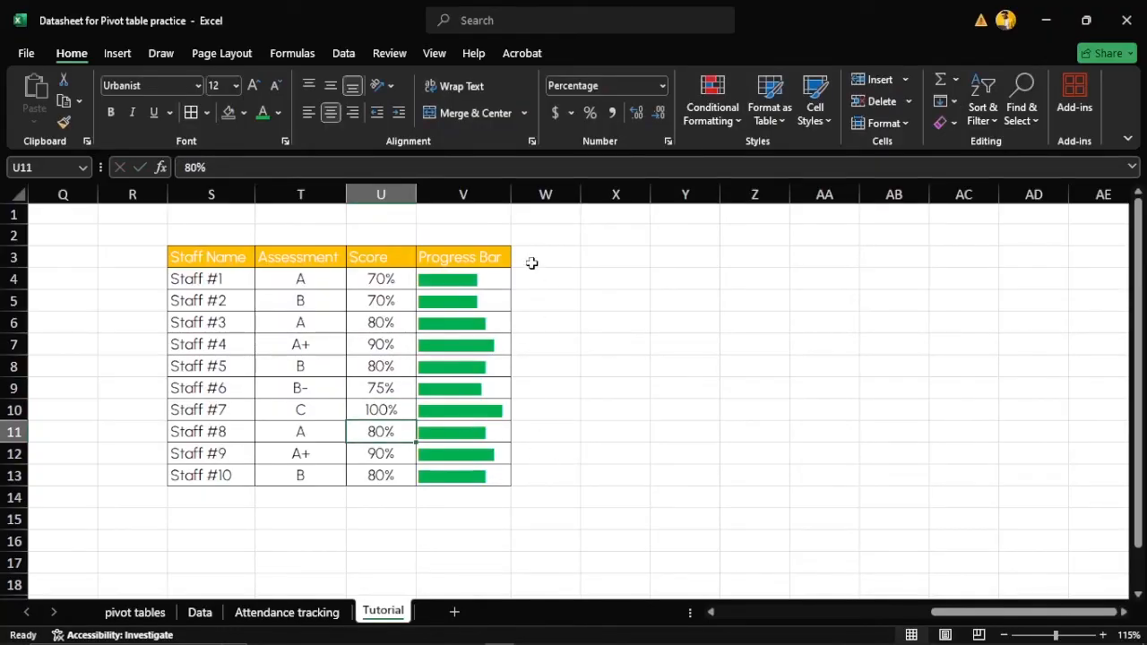
pyautogui.click(553, 316)
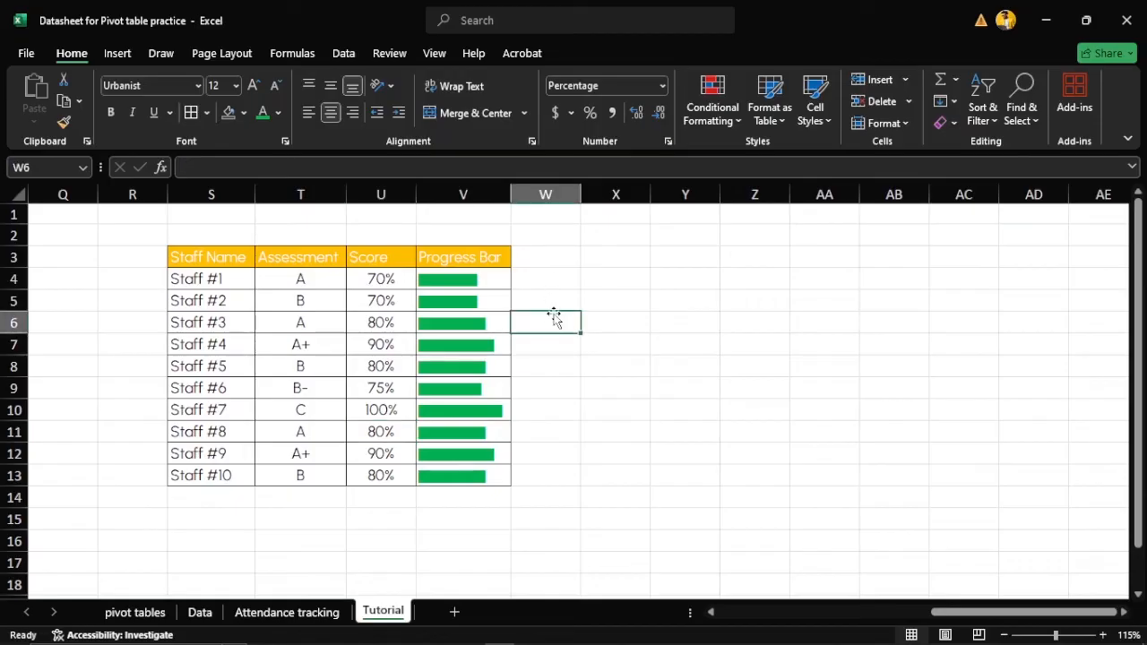
# Set the score of Staff #5 in cell U8 to 20%
pyautogui.doubleClick(373, 365)
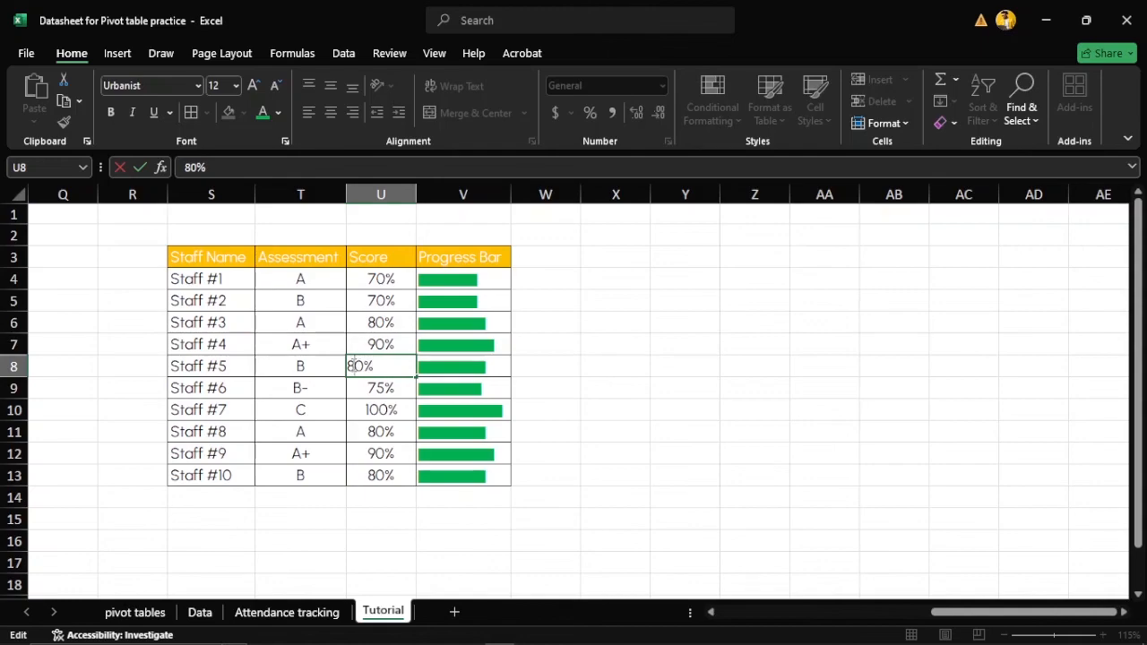
pyautogui.press('BackSpace')
pyautogui.write('2')
pyautogui.press('Return')
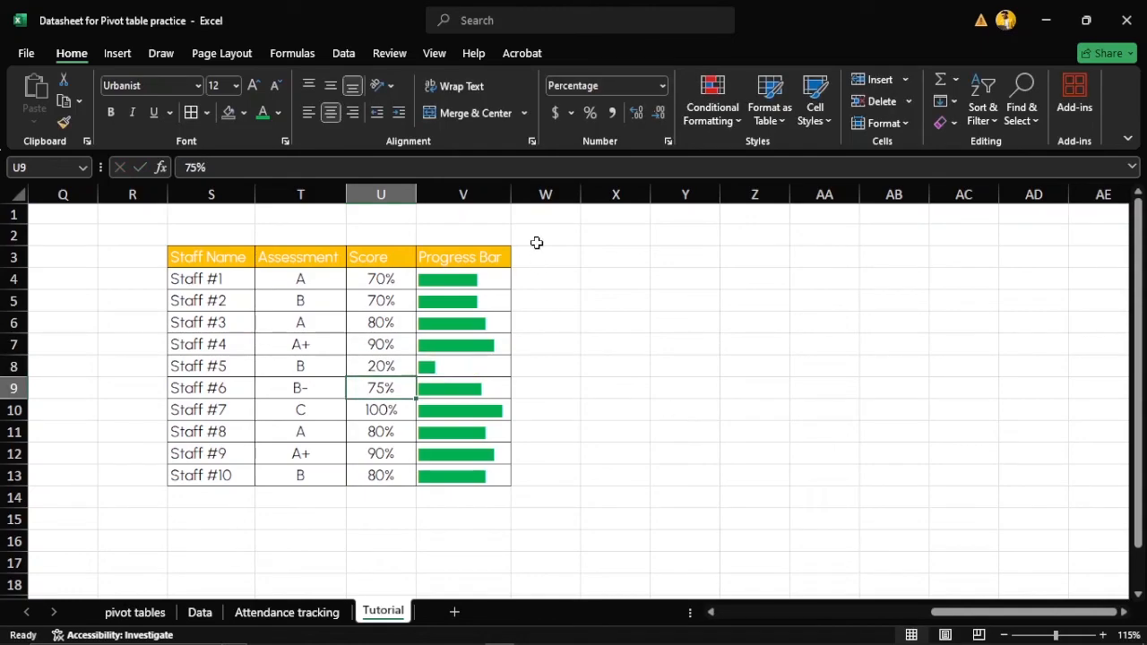
# Narrow column V slightly so that the 100% bar of Staff #7 fills its cell
pyautogui.moveTo(511, 194); pyautogui.dragTo(505, 200)
pyautogui.click(556, 418)
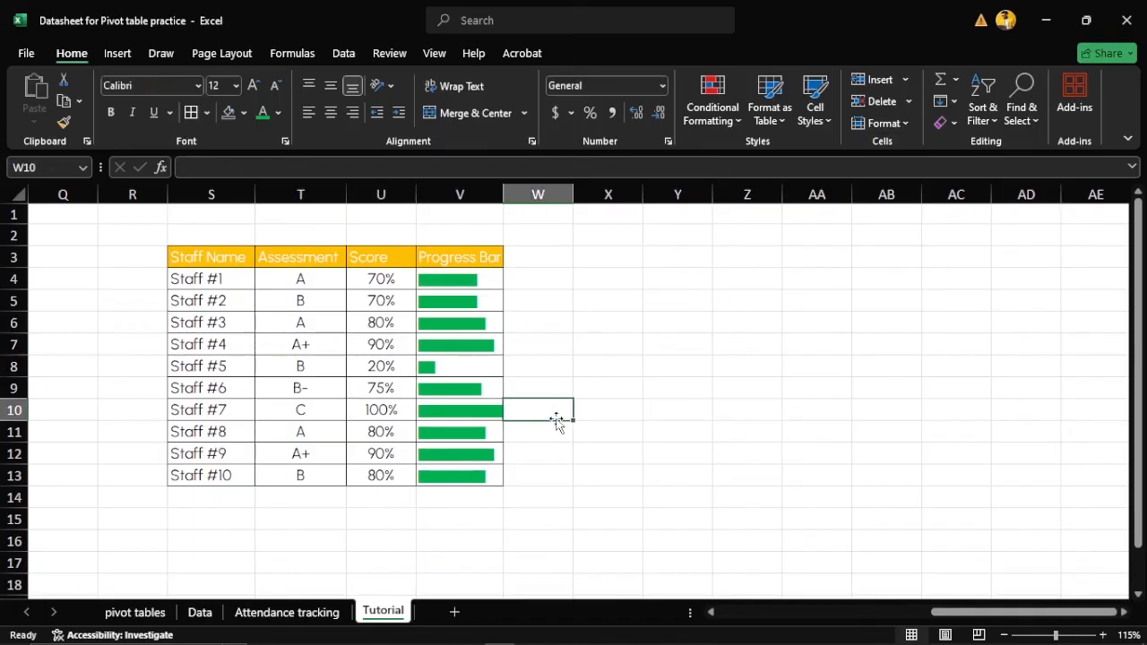
pyautogui.click(684, 391)
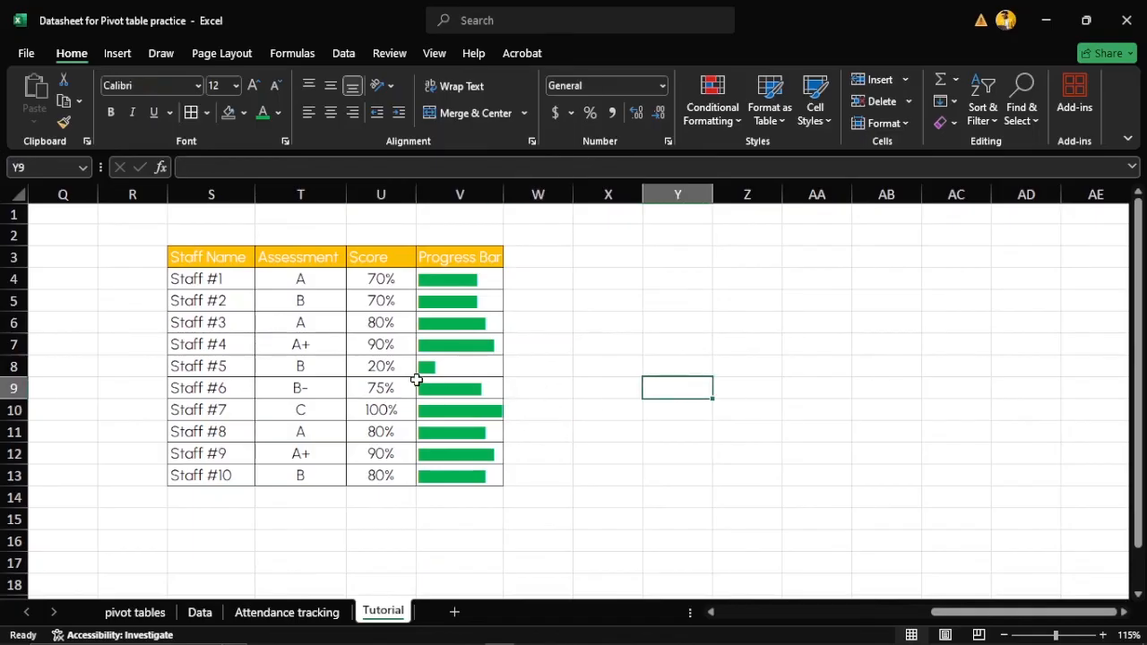
# Set the score of Staff #1 in cell U4 to 100%
pyautogui.doubleClick(377, 280)
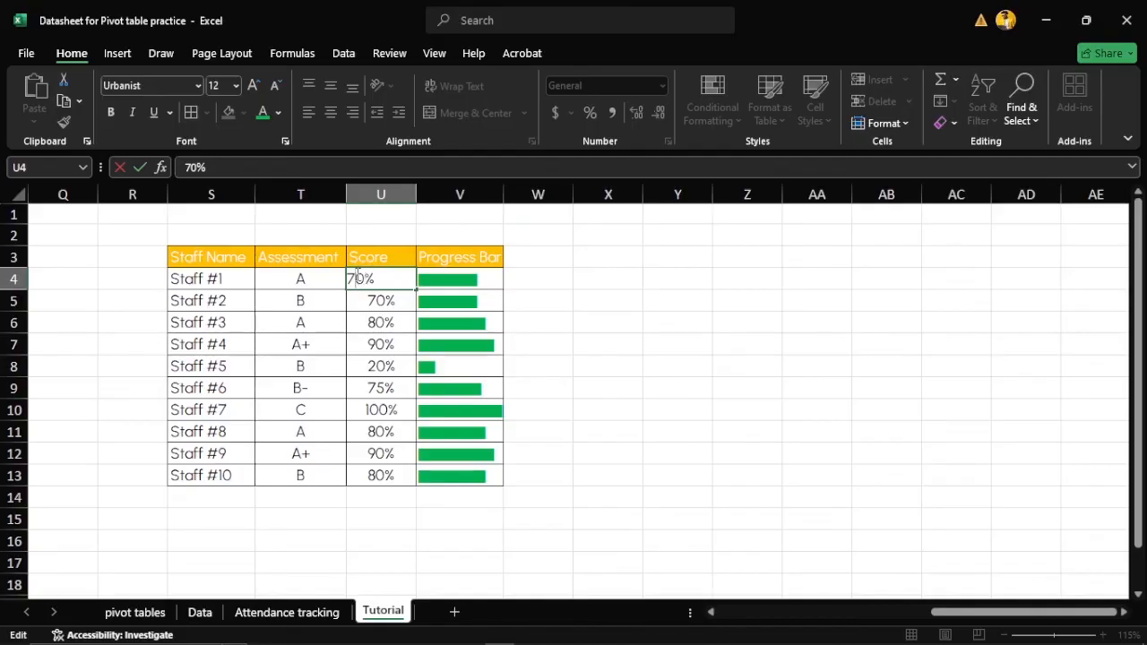
pyautogui.click(357, 279)
pyautogui.press('BackSpace')
pyautogui.write('10')
pyautogui.press('Return')
pyautogui.click(658, 309)
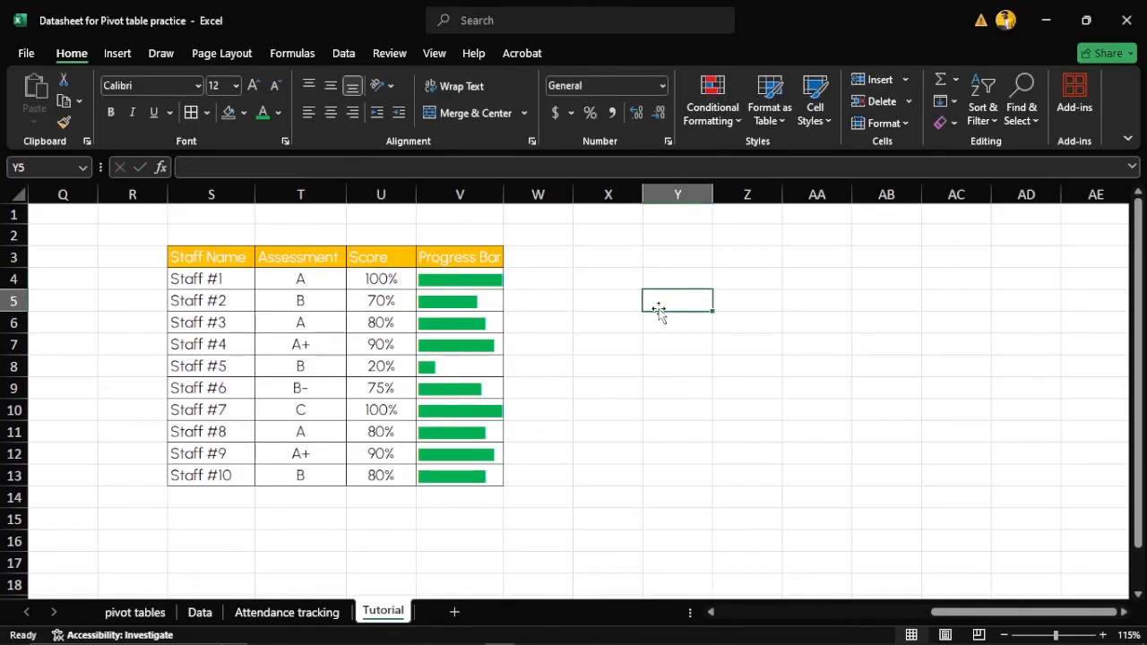
# Set the score of Staff #2 in cell U5 to 80%
pyautogui.doubleClick(377, 302)
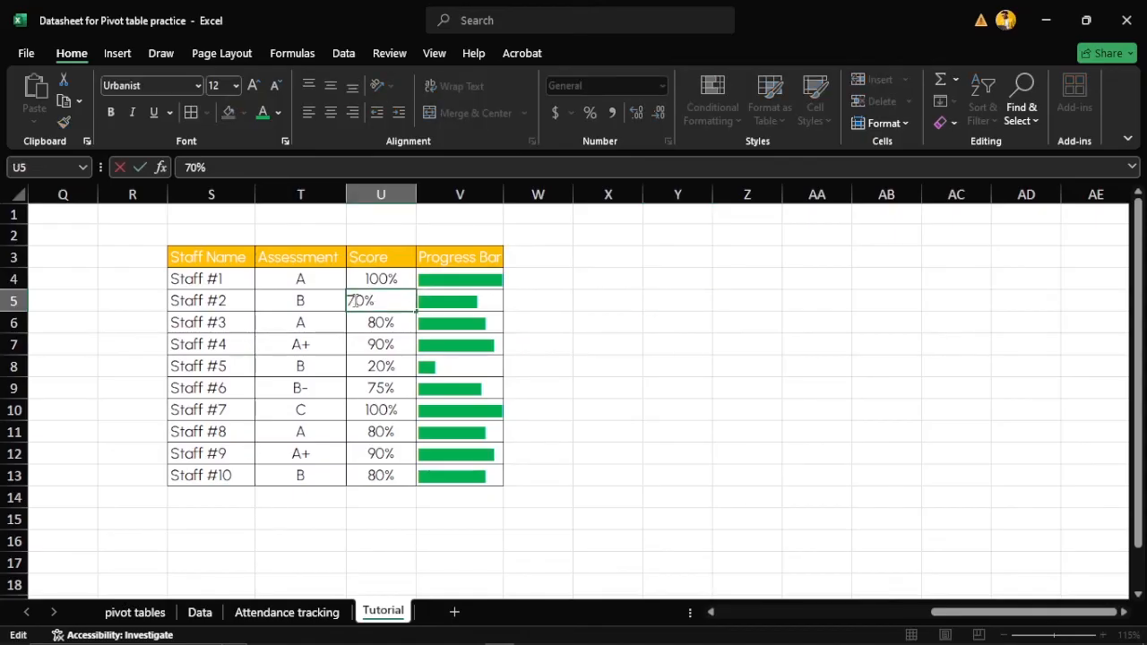
pyautogui.click(355, 301)
pyautogui.press('BackSpace')
pyautogui.write('8')
pyautogui.press('Return')
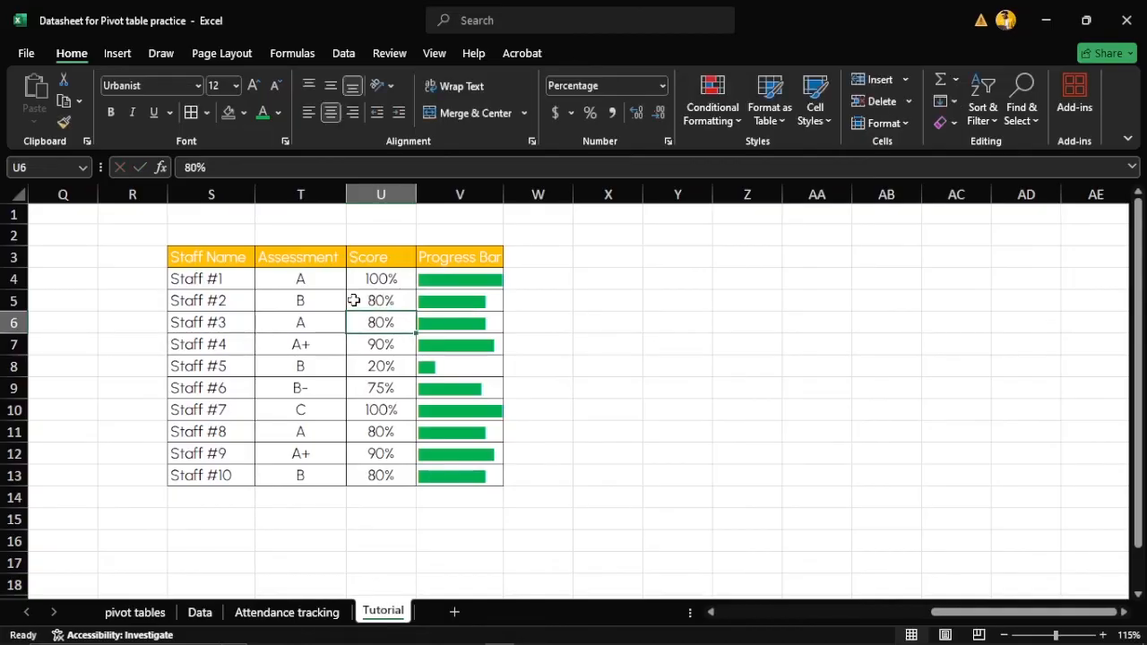
# Set the score of Staff #6 in cell U9 to 15%
pyautogui.doubleClick(376, 387)
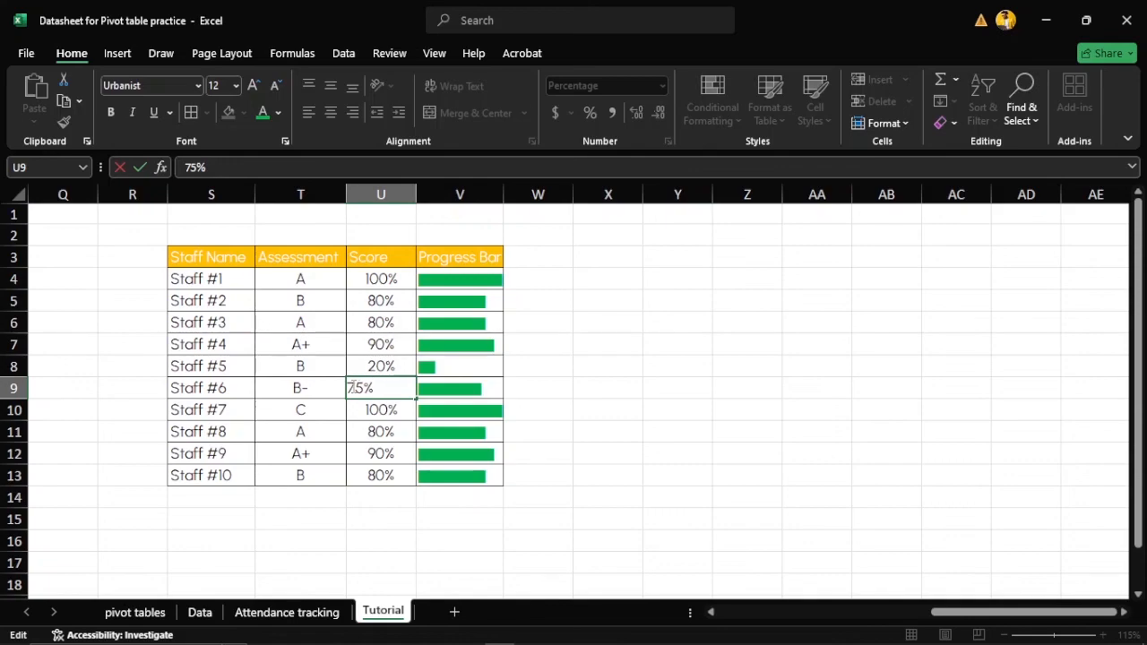
pyautogui.press('BackSpace')
pyautogui.write('1')
pyautogui.press('Return')
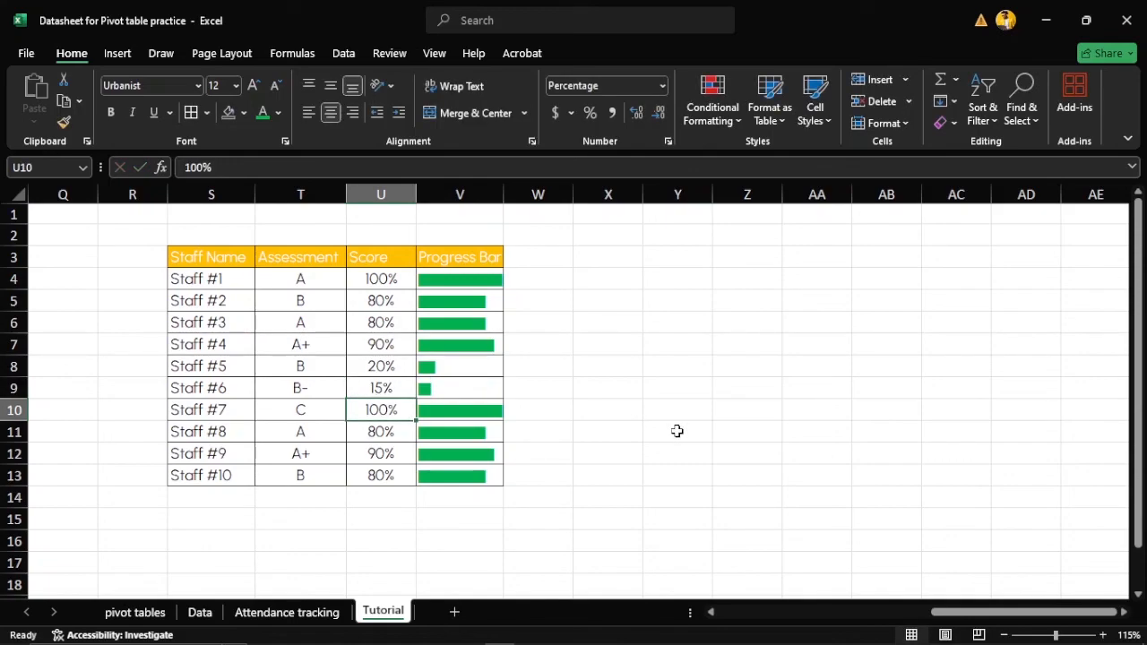